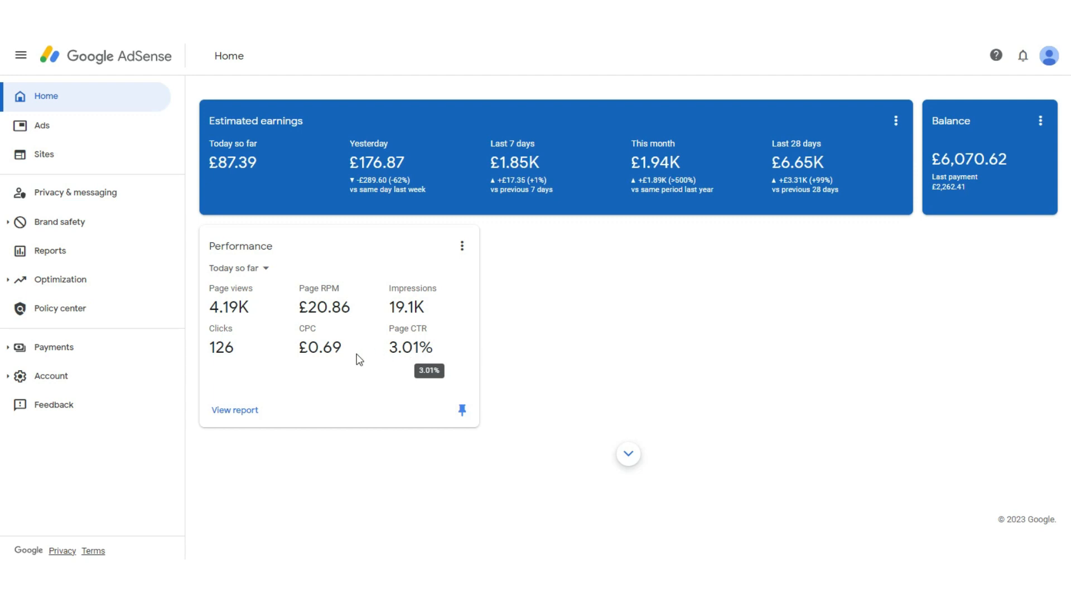
click(355, 354)
Step: Switch to the other Chrome profile that holds the second AdSense account
mouse_move(252, 319)
mouse_move(701, 589)
click(1036, 32)
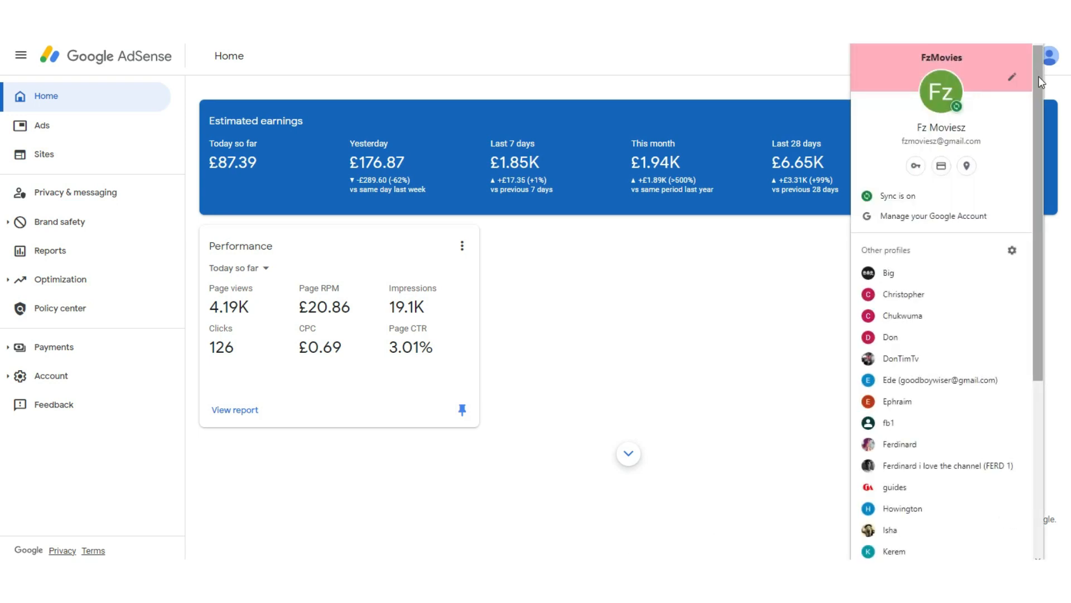
drag(1037, 99, 1041, 159)
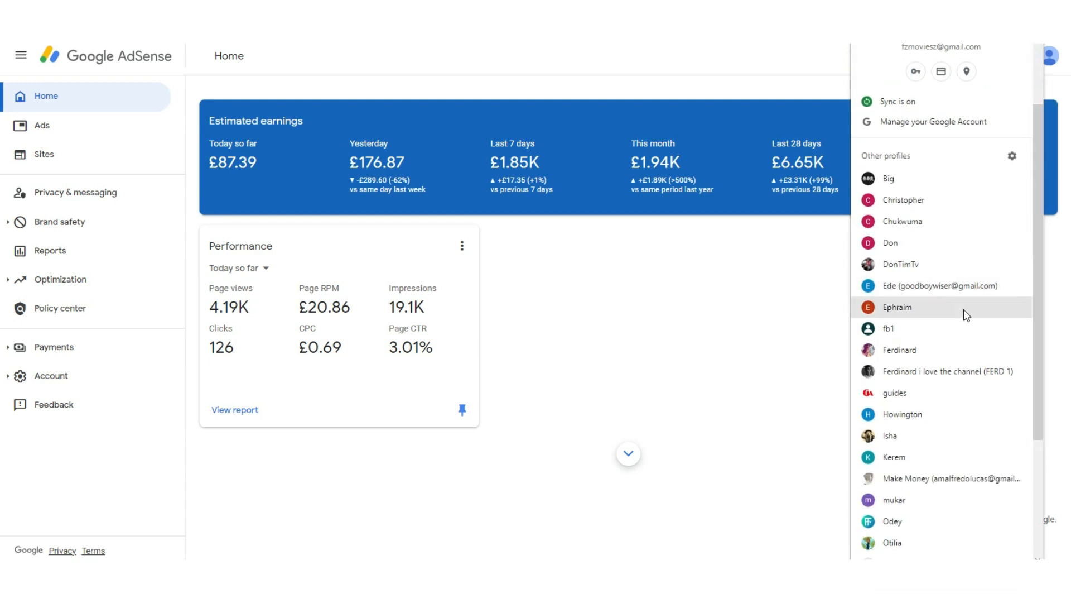
click(947, 352)
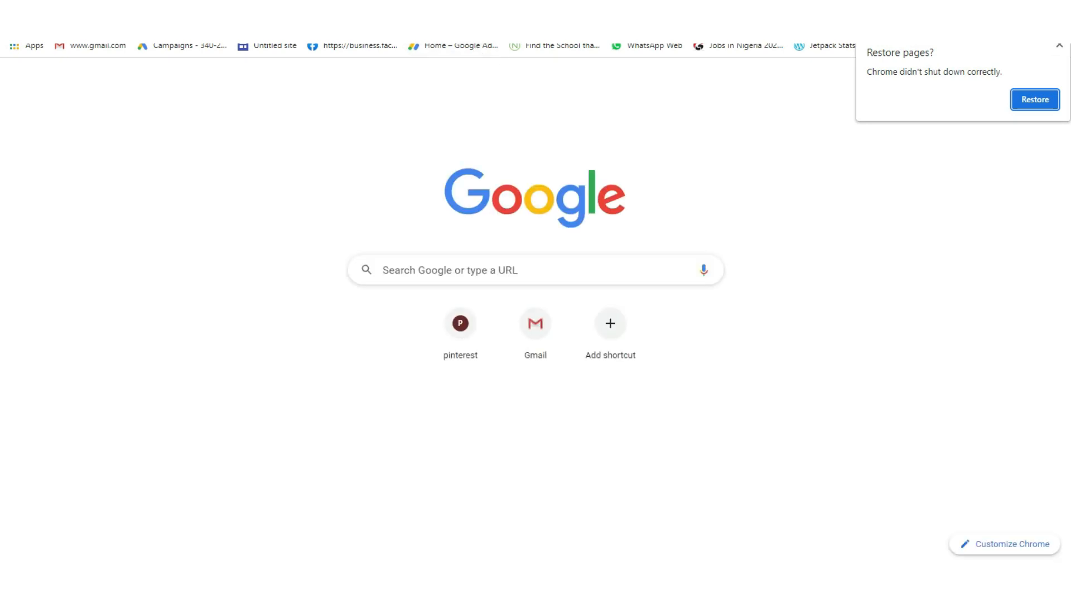
Step: Open the AdSense home page in this profile, continuing past the insecure-connection page, and dismiss the restore pages prompt
click(335, 23)
text(adsense)
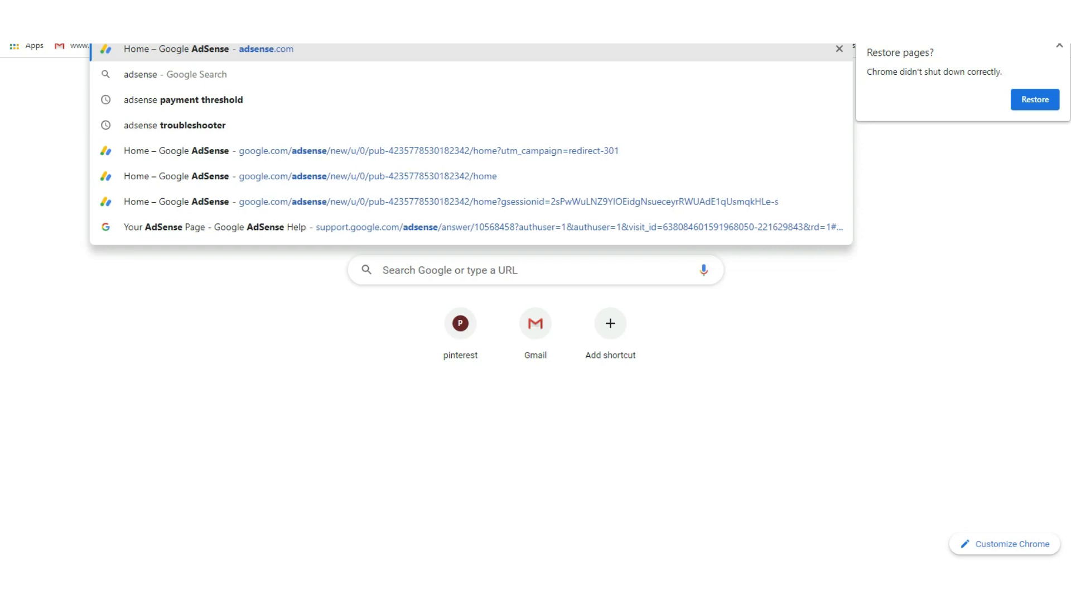
key(Return)
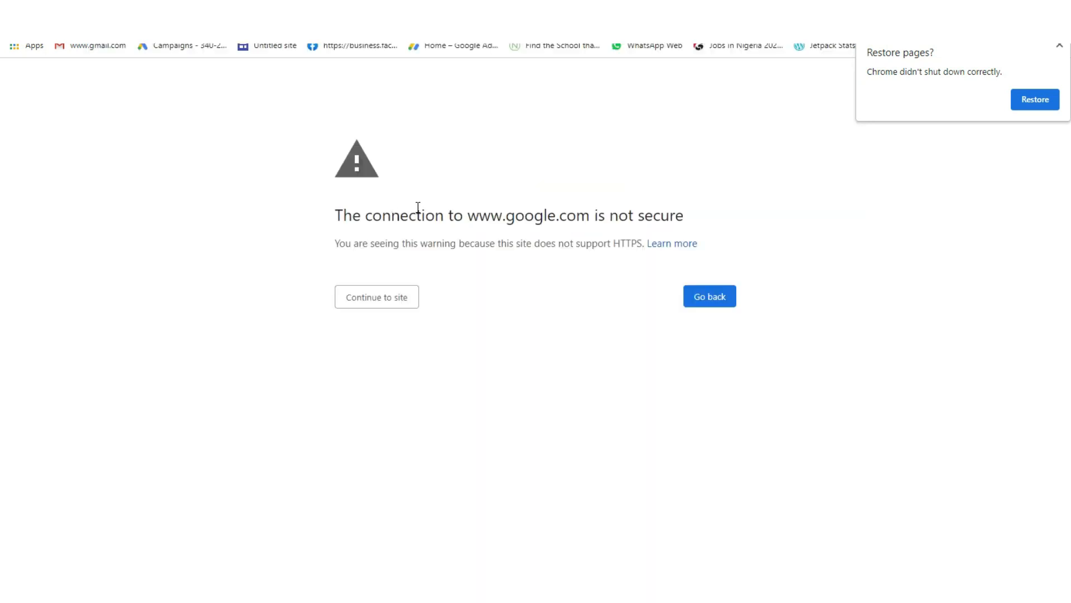
click(370, 300)
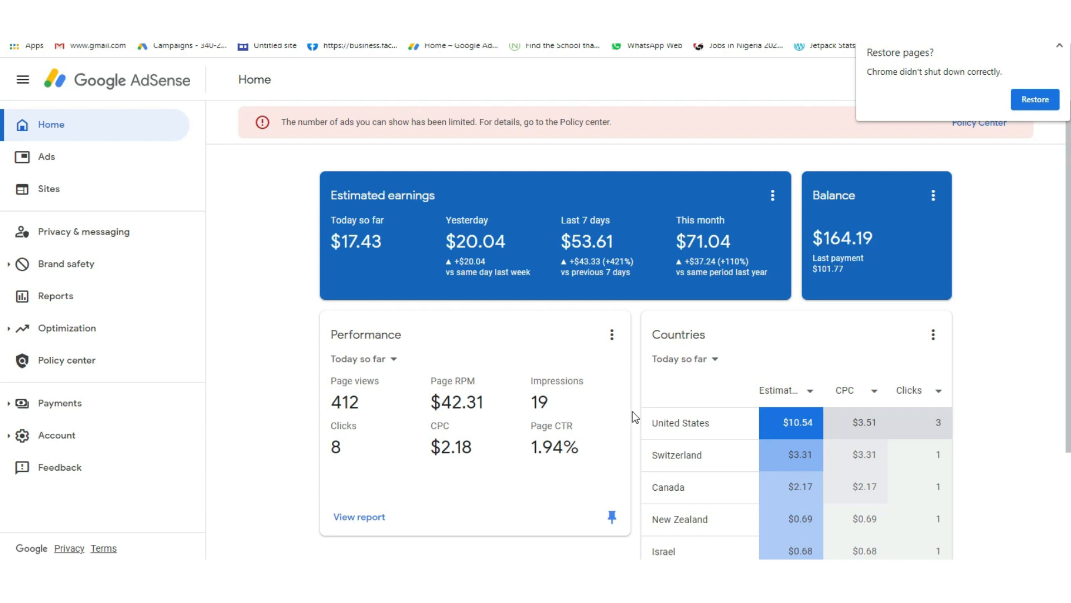
click(1059, 47)
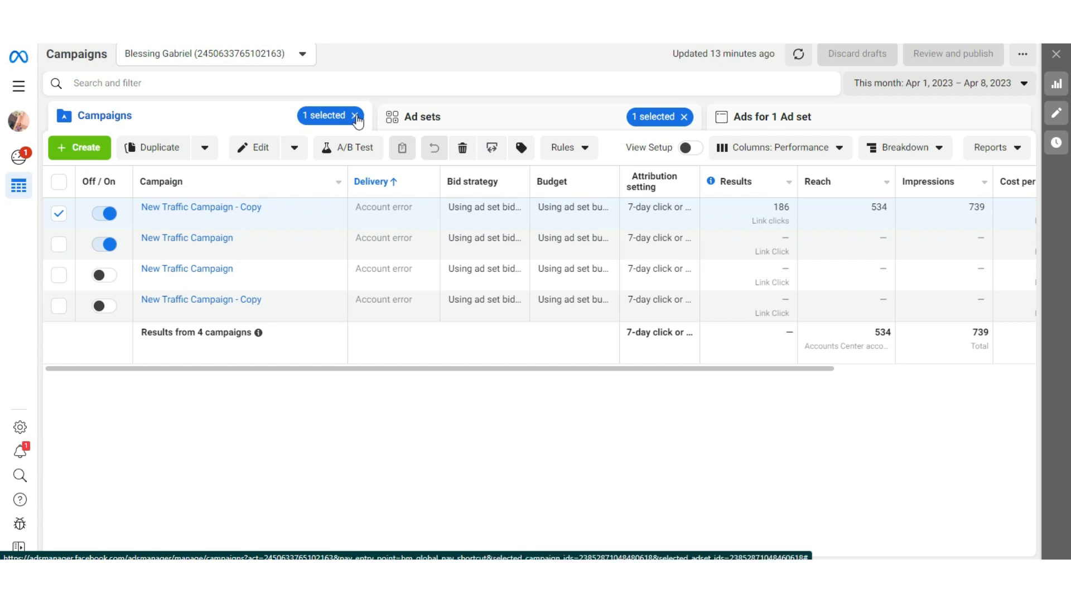
Step: Create a new campaign in Meta Ads Manager with Traffic as the campaign objective
click(85, 149)
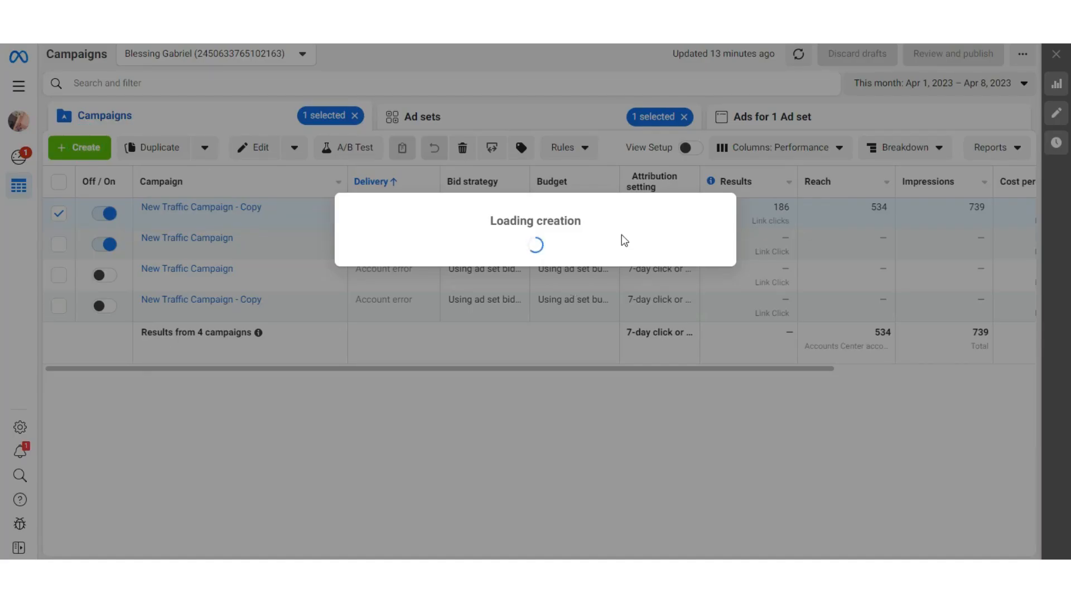
click(731, 224)
drag(732, 223, 744, 195)
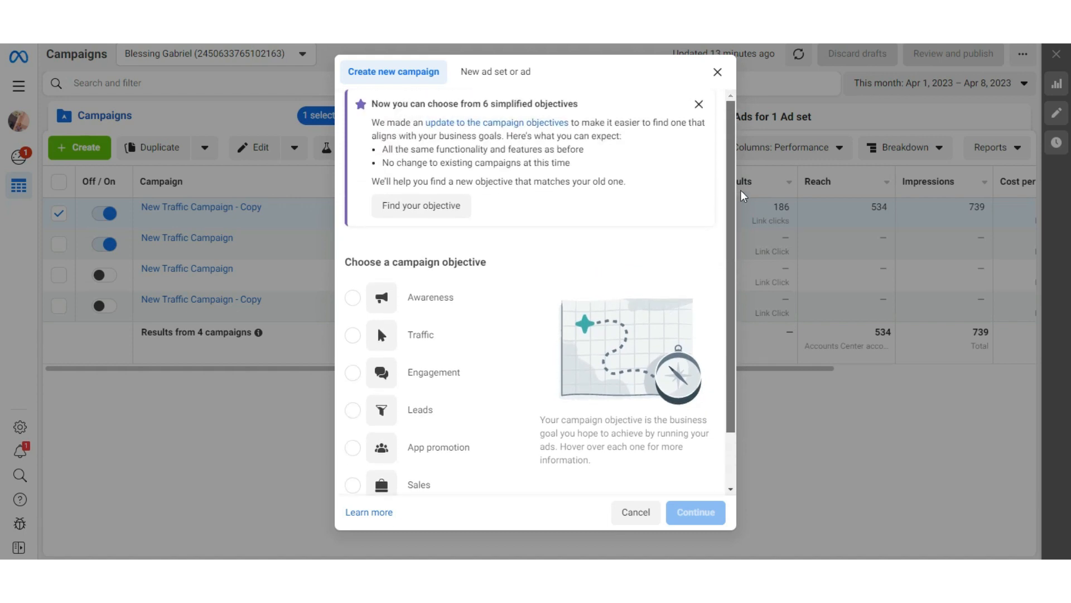
scroll(744, 315, down, 2)
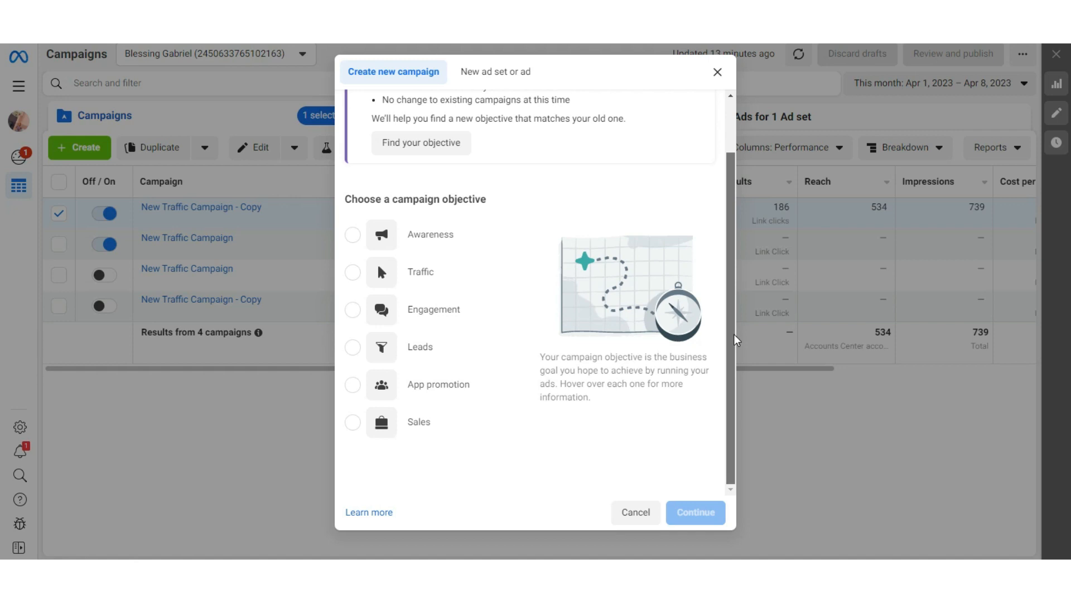
scroll(737, 290, up, 1)
scroll(735, 273, down, 1)
mouse_move(451, 246)
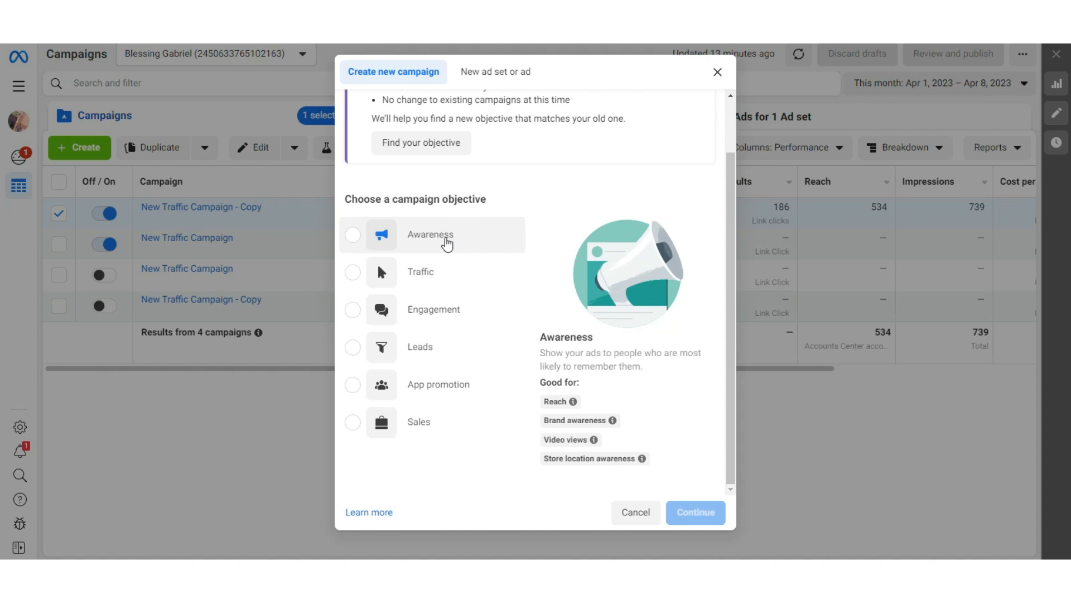
mouse_move(421, 272)
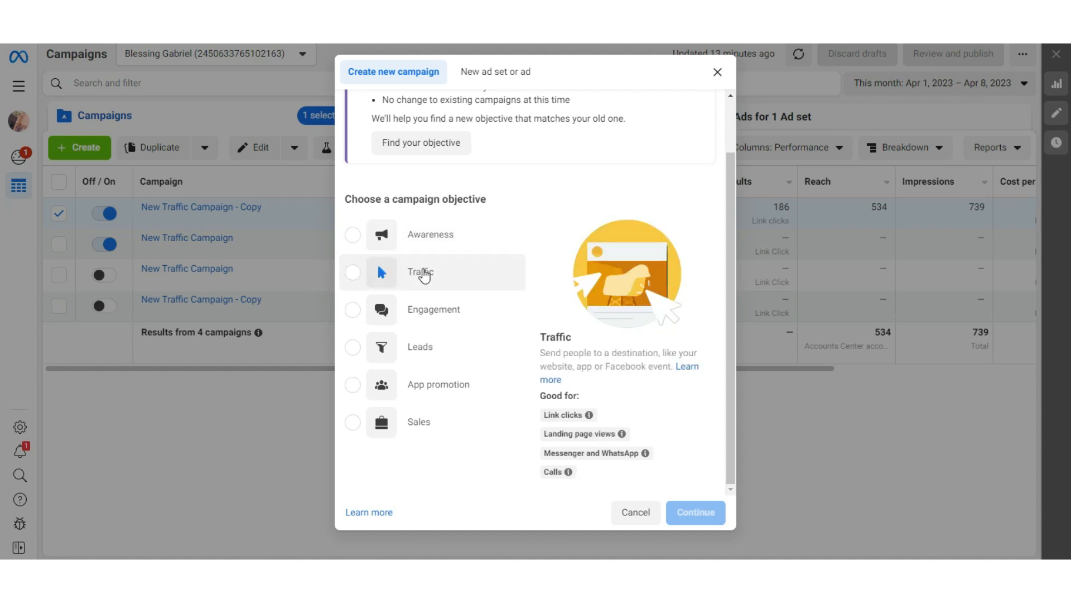
click(357, 278)
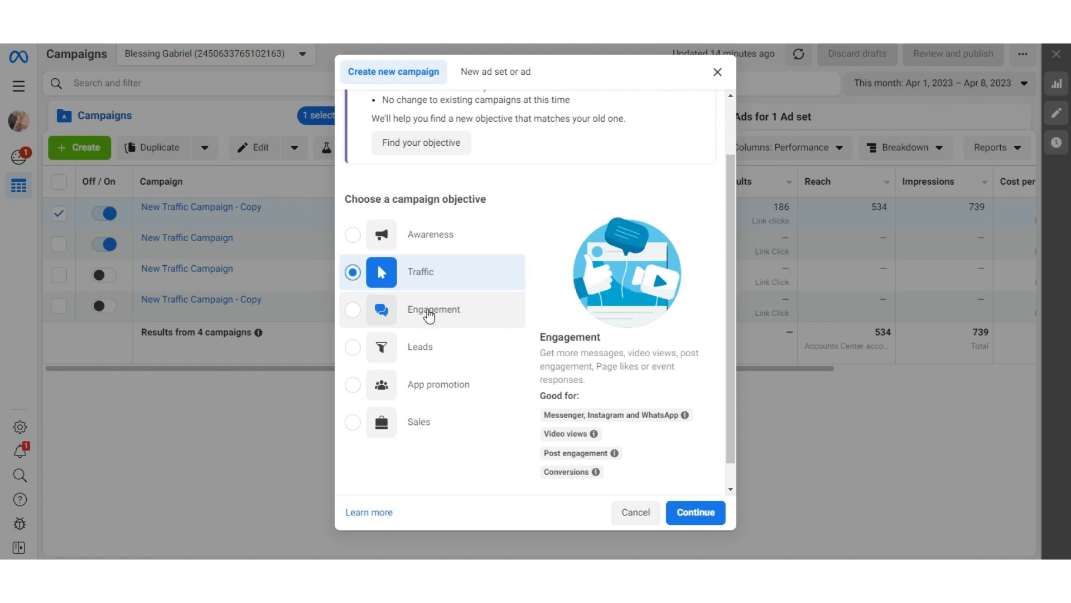
click(699, 514)
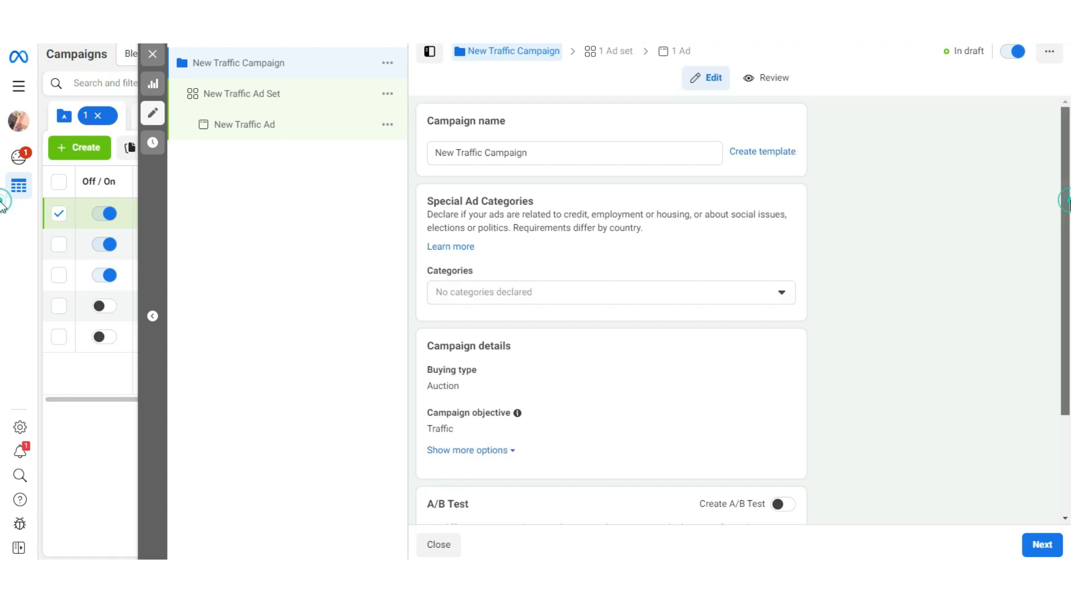
Step: Rename the new traffic campaign as adsense
scroll(1000, 197, down, 1)
drag(560, 134, 402, 149)
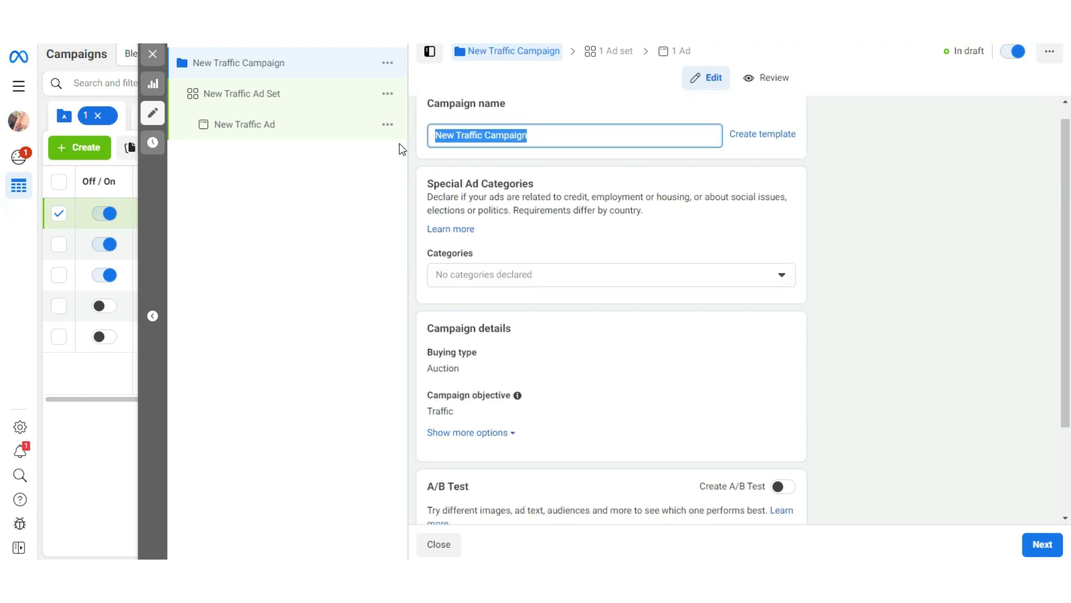
text(adsense)
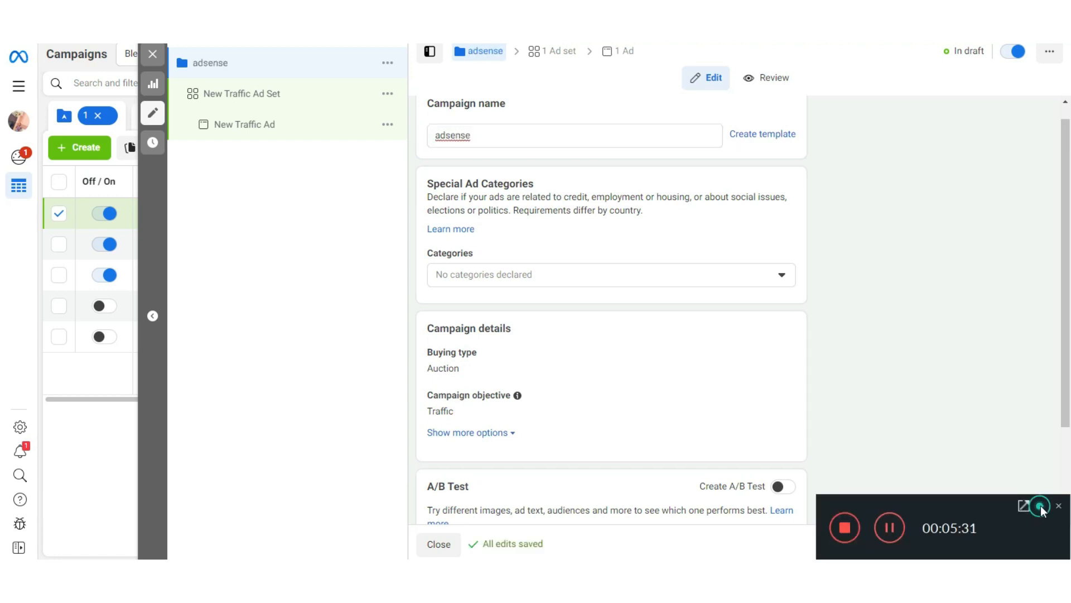
click(1041, 505)
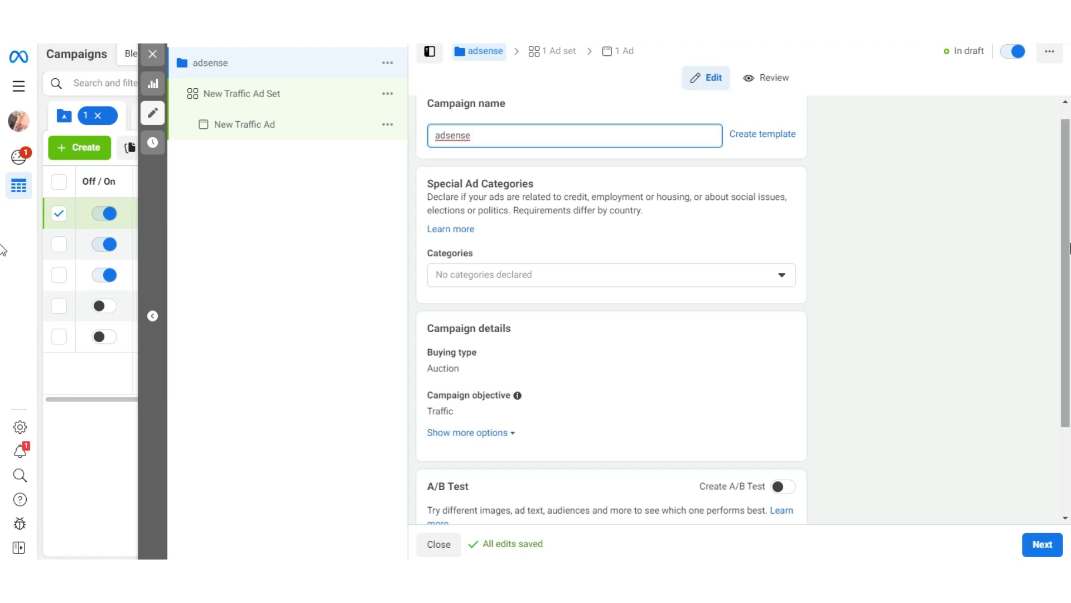
Step: Look through the remaining campaign settings and proceed to the ad set level
scroll(886, 369, down, 2)
scroll(1040, 399, up, 2)
scroll(1040, 399, down, 2)
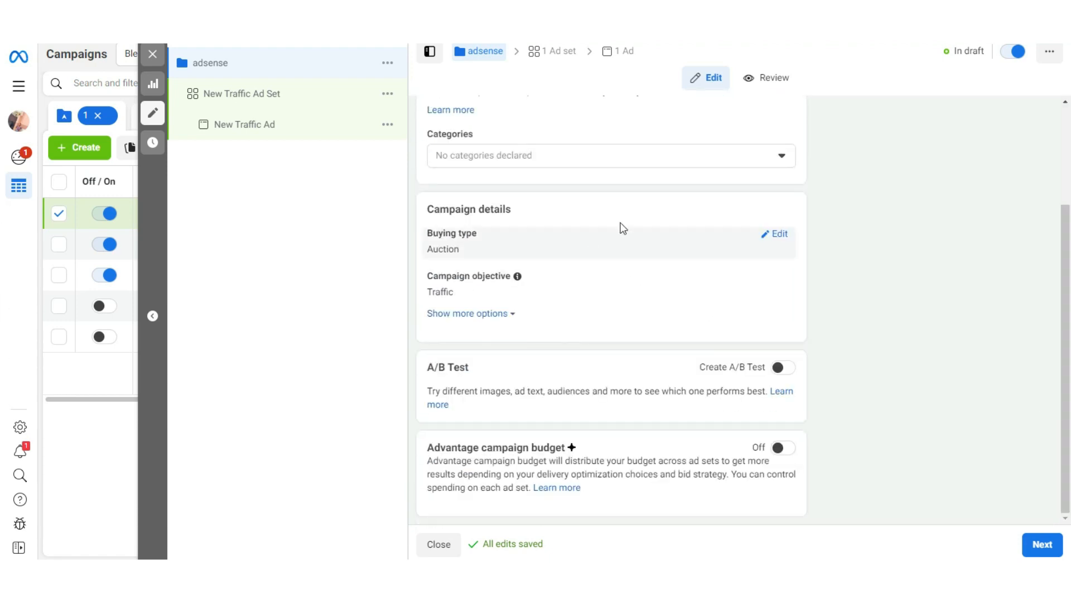
click(1058, 551)
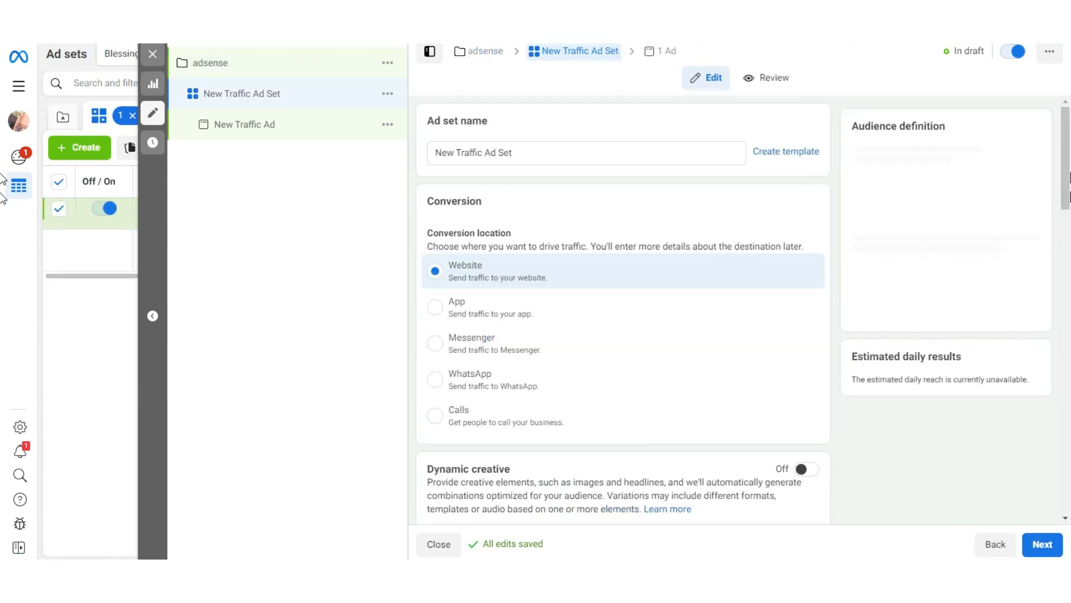
Step: Set the ad set's daily budget to ₦500
drag(1058, 175, 1069, 204)
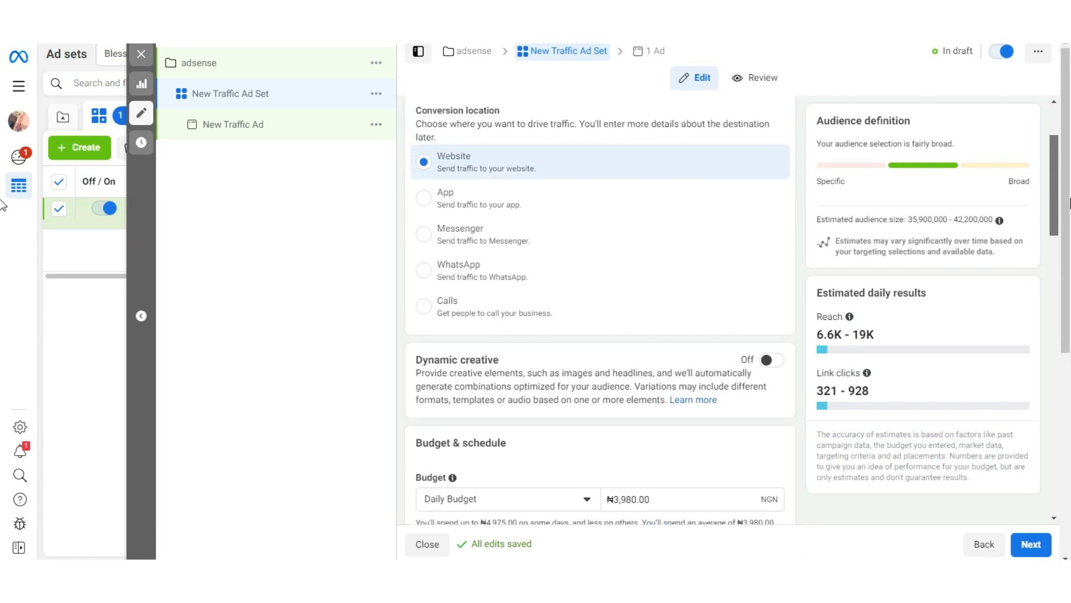
drag(1053, 217, 1060, 258)
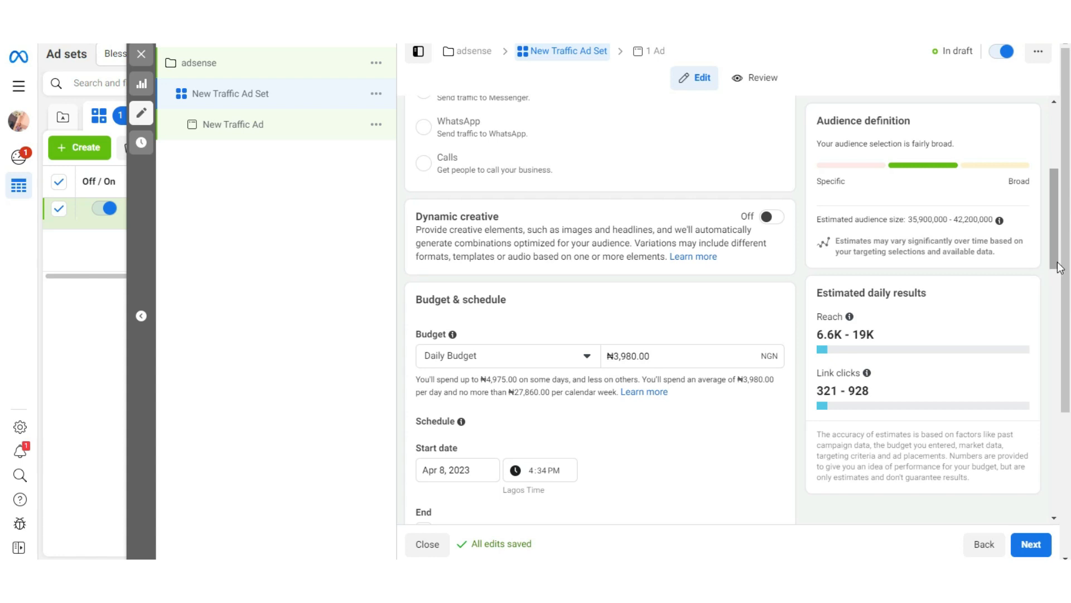
drag(673, 353, 582, 367)
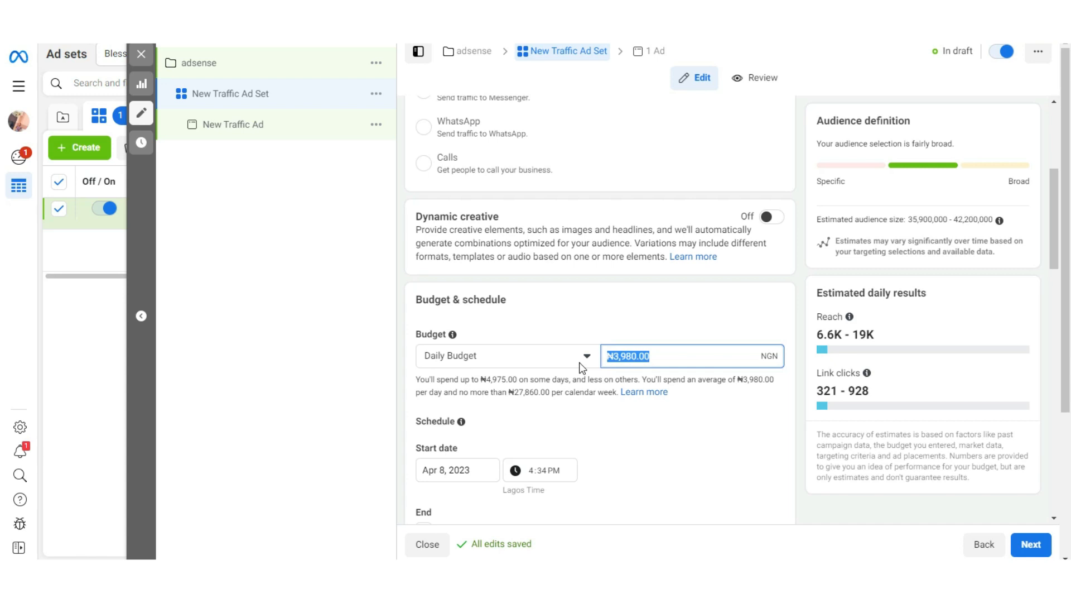
key(Tab)
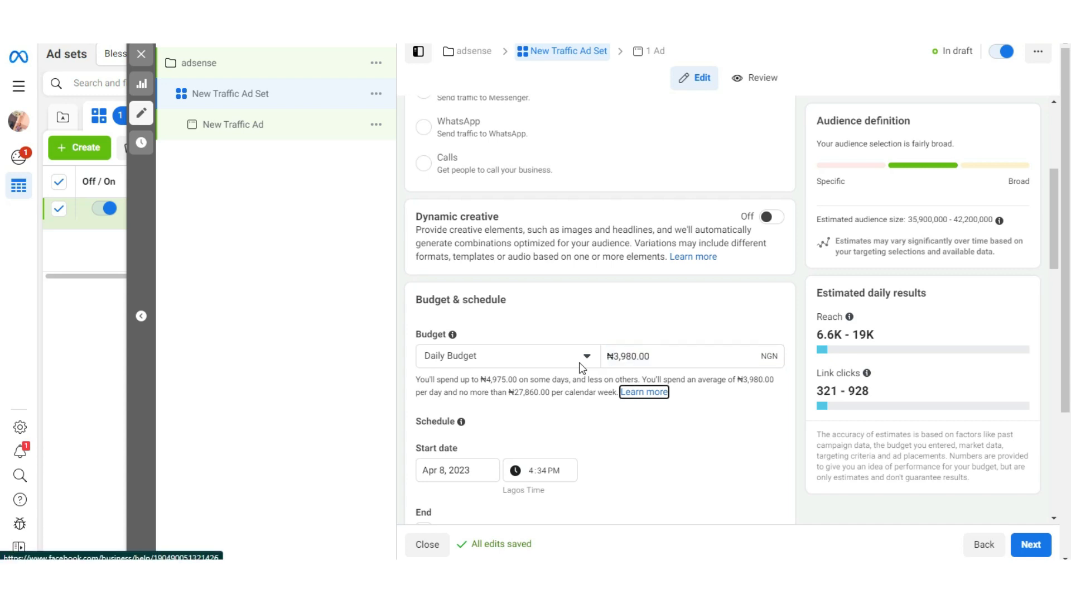
click(631, 414)
drag(668, 354, 608, 366)
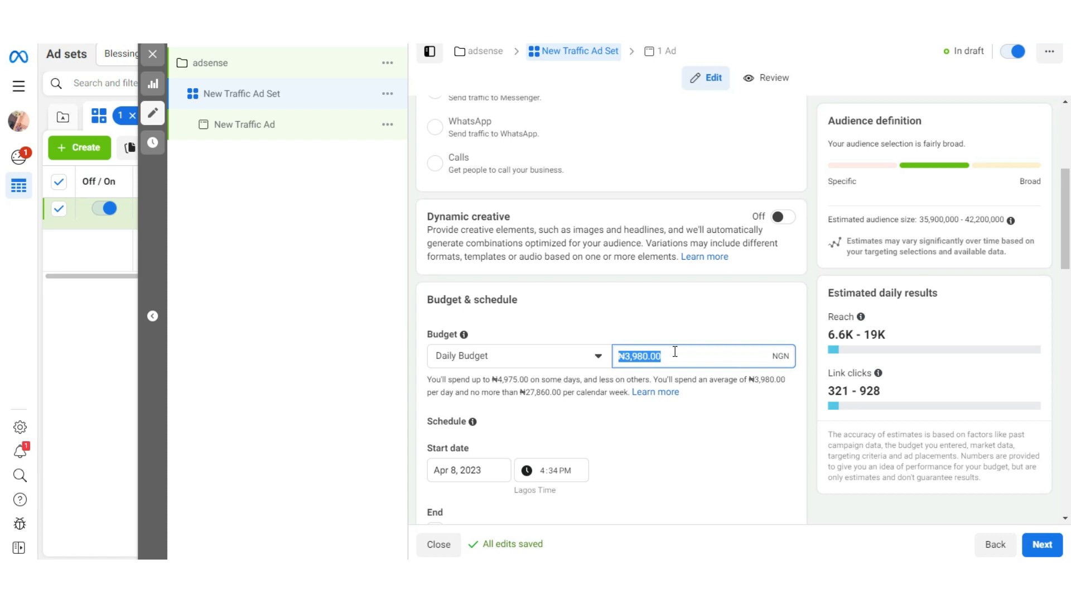
text(500)
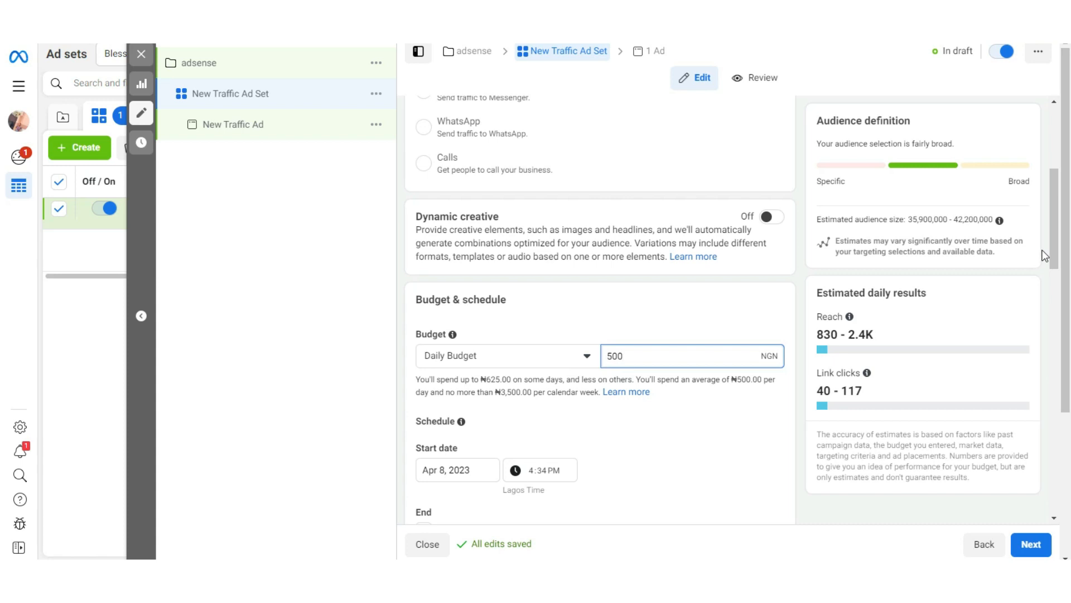
Step: Switch the ad set to manual placements and exclude the Instagram and Audience network platforms
drag(1054, 234, 1056, 281)
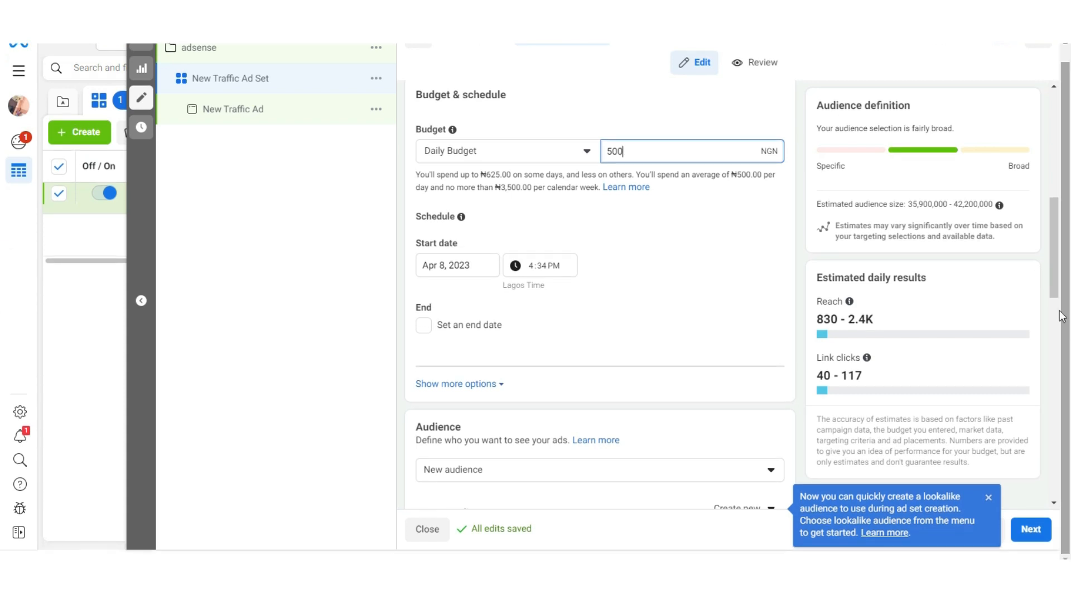
drag(1068, 288, 1067, 378)
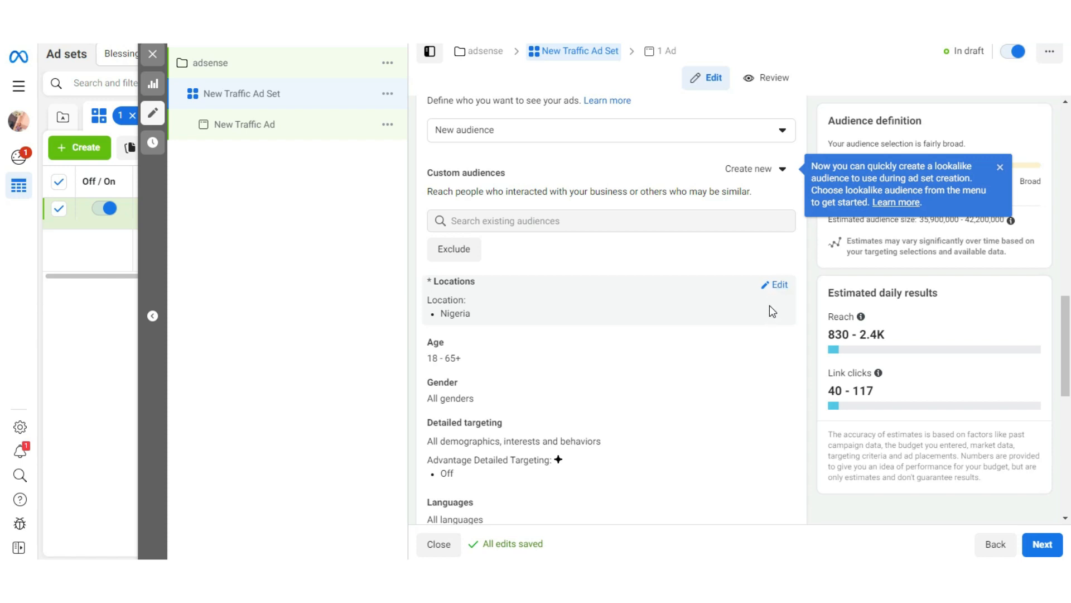
drag(1069, 334, 1070, 376)
mouse_move(756, 211)
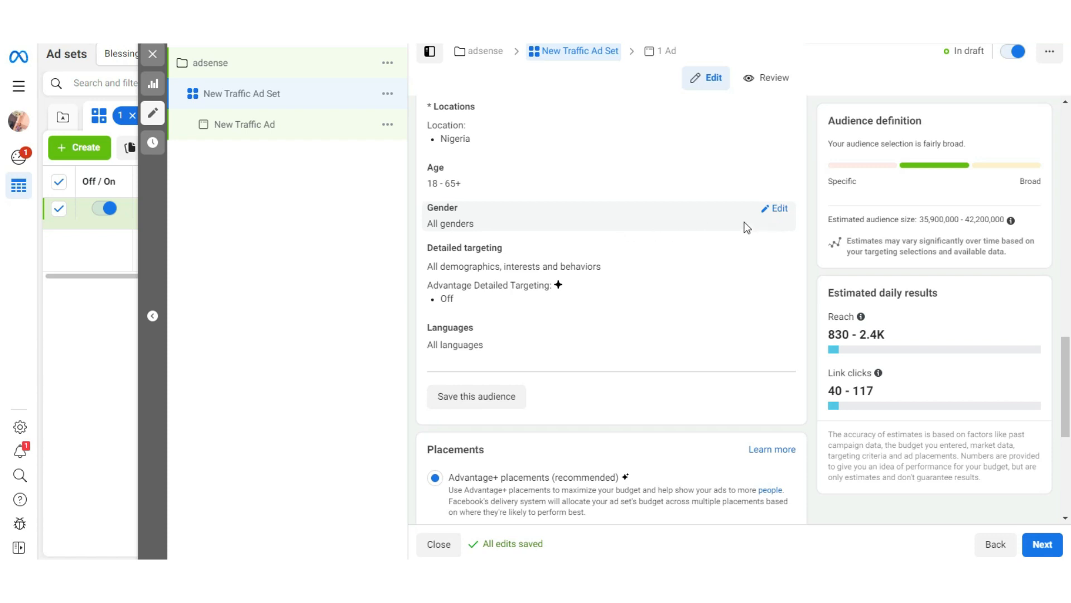
scroll(1065, 360, down, 5)
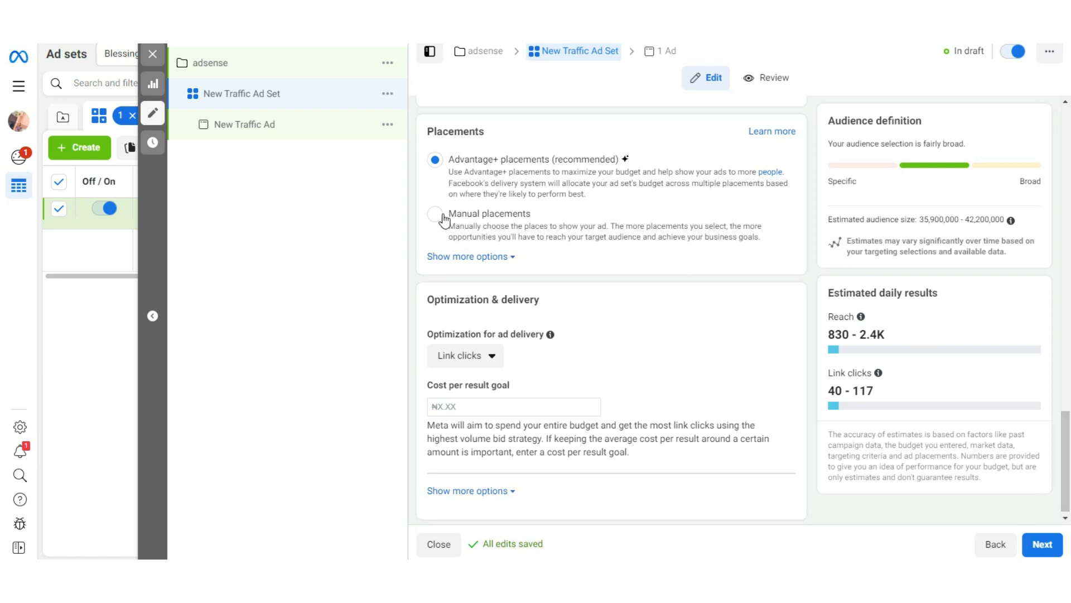
click(435, 215)
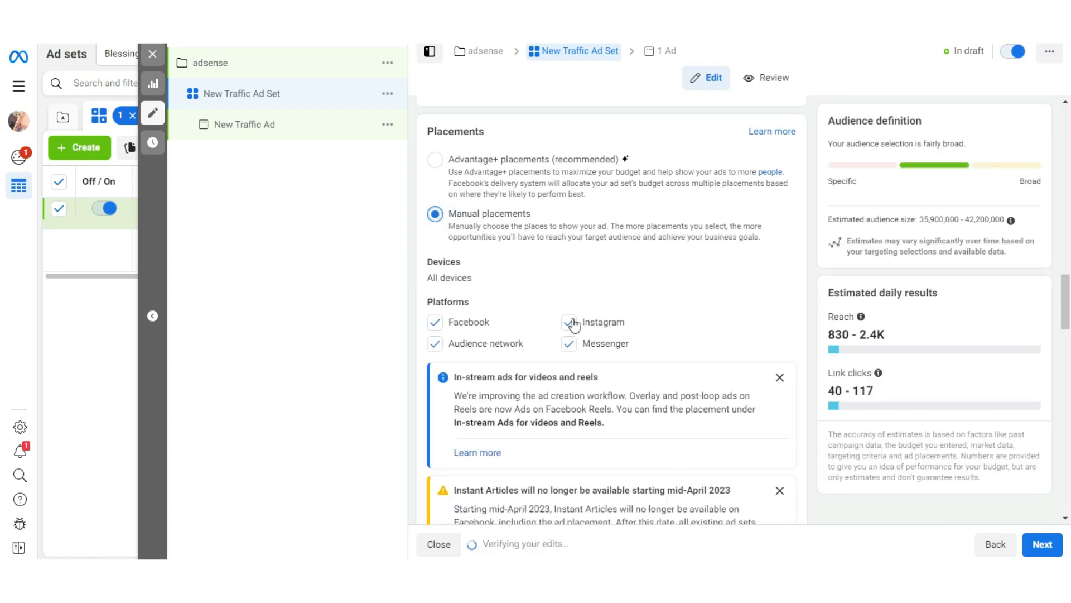
click(572, 324)
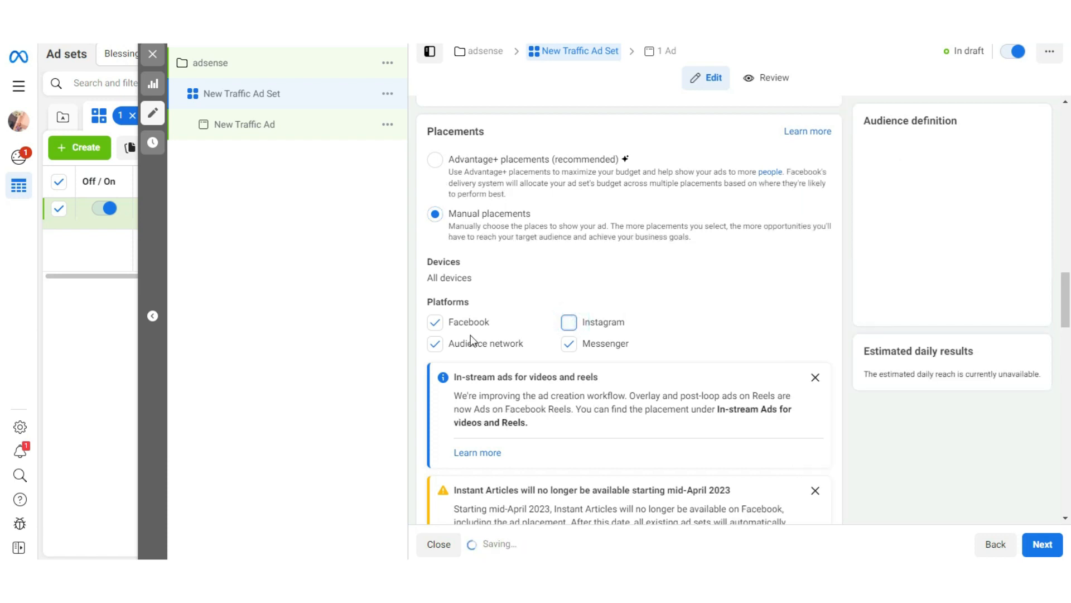
click(535, 359)
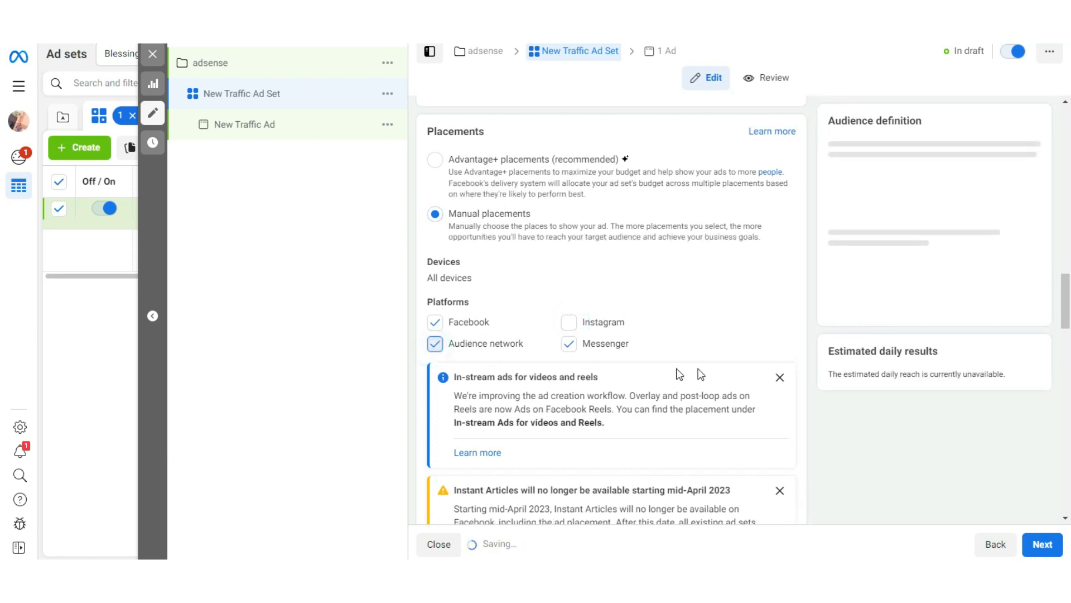
Step: Review the ad set's platforms, budget and schedule, and optimization and delivery settings
mouse_move(1069, 318)
mouse_down()
mouse_move(1069, 361)
mouse_move(1070, 336)
mouse_up()
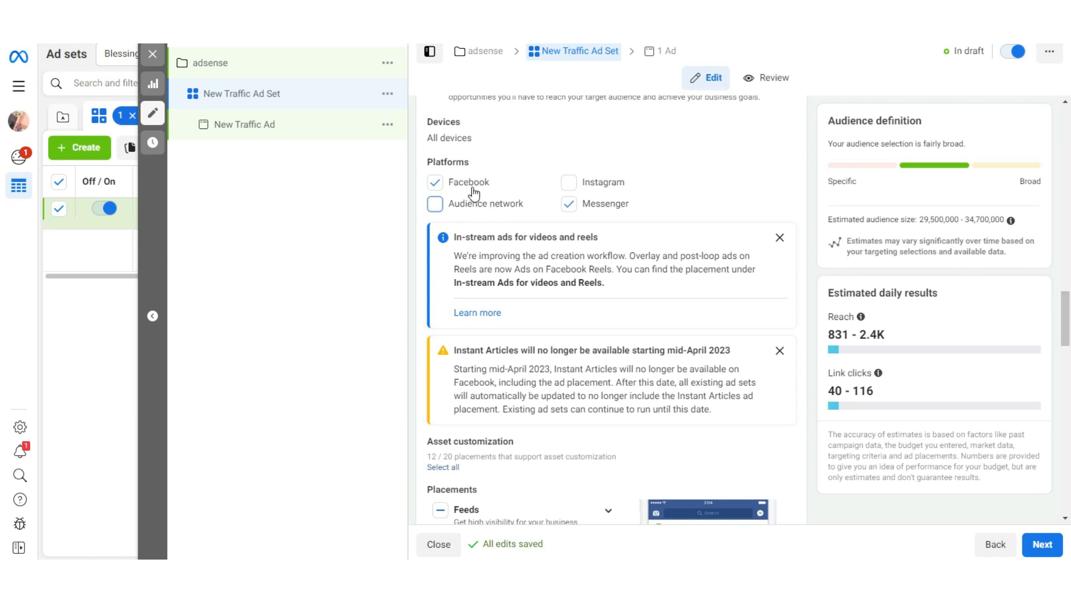
drag(1066, 312, 806, 184)
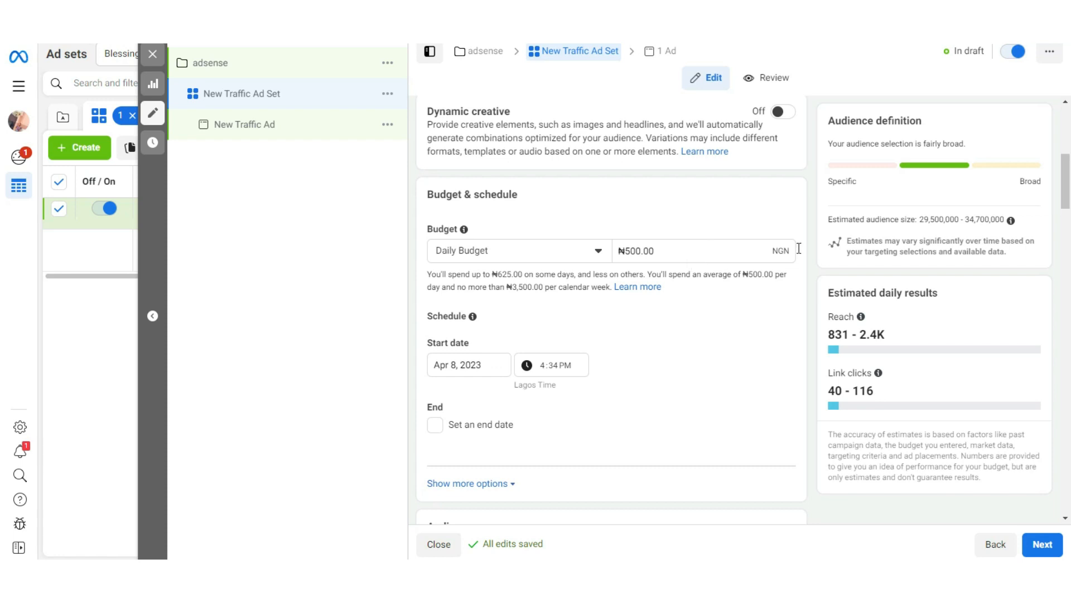
drag(1061, 198, 1070, 520)
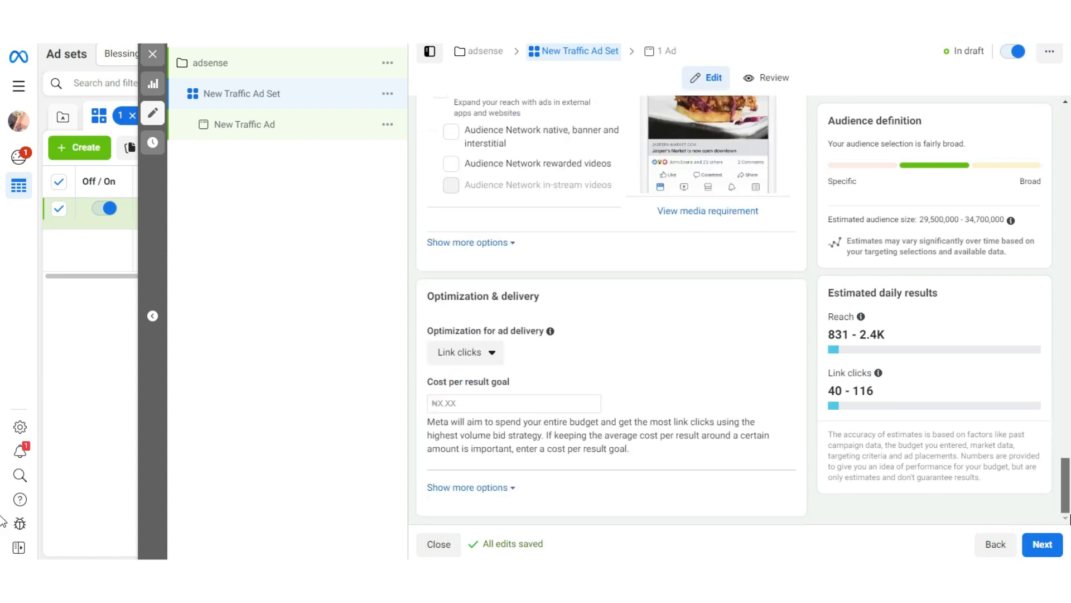
Step: Proceed to the ad level and check the Facebook Page choices for the ad's identity, keeping the selected page
click(1039, 545)
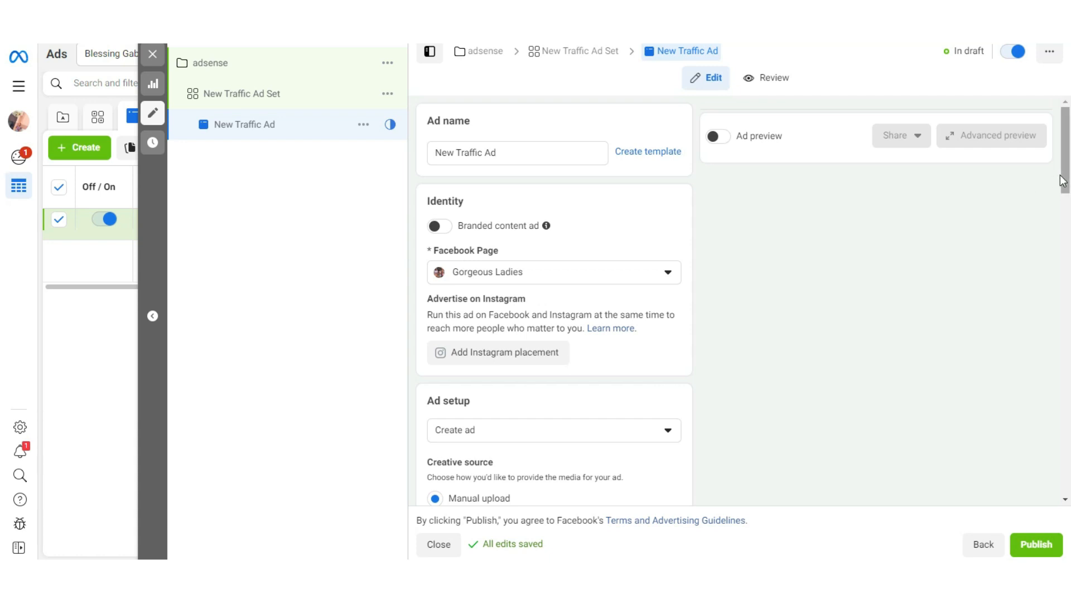
mouse_move(1063, 181)
mouse_down()
mouse_move(1070, 231)
mouse_move(1069, 201)
mouse_up()
click(646, 213)
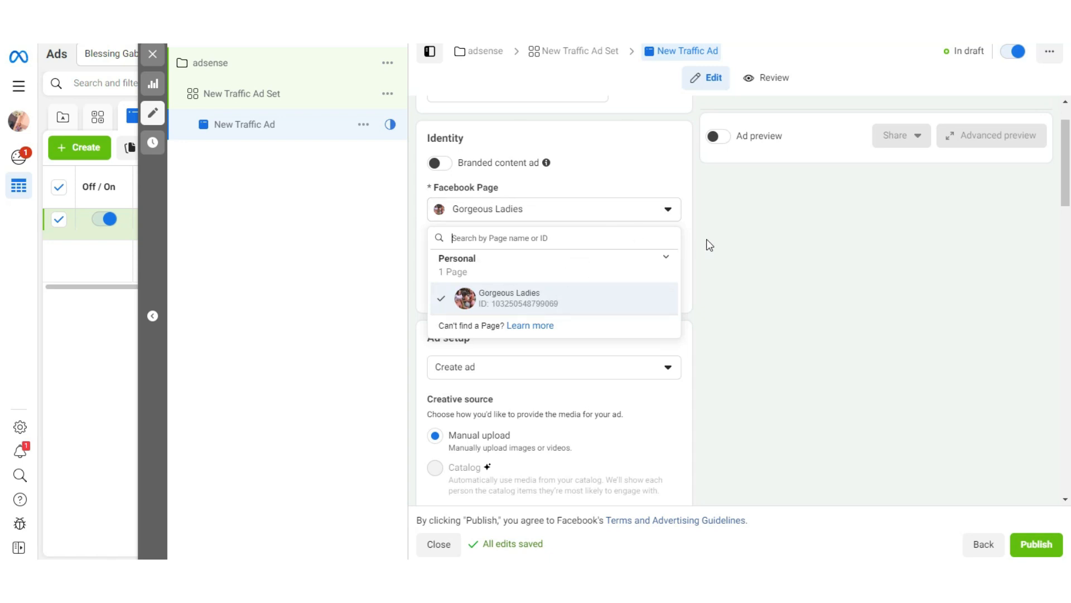
click(724, 249)
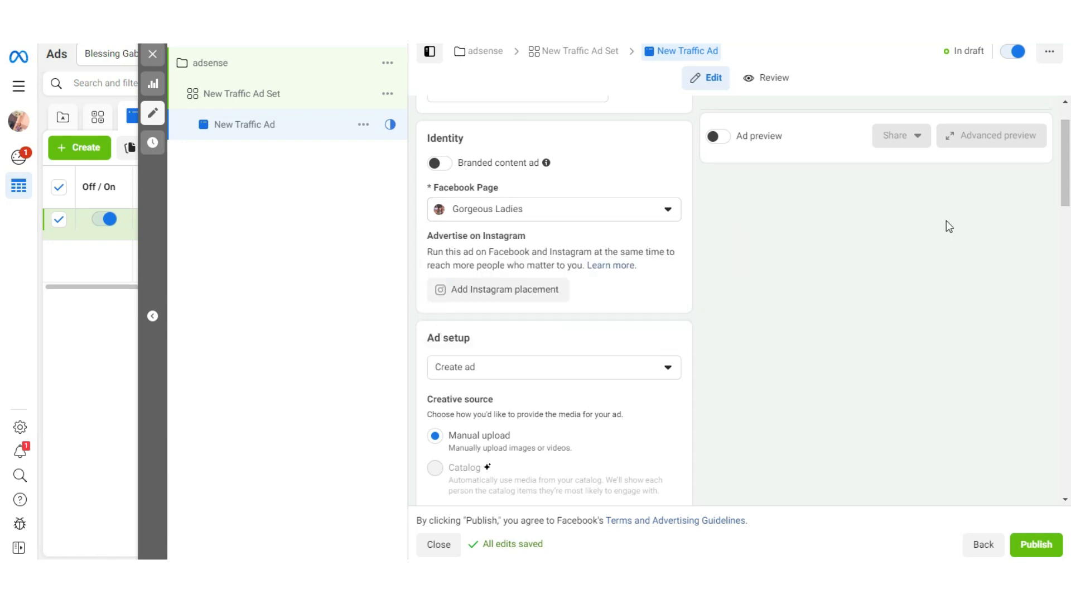
Step: Enter "Travel" as the primary text in the ad creative
drag(1069, 178, 1069, 292)
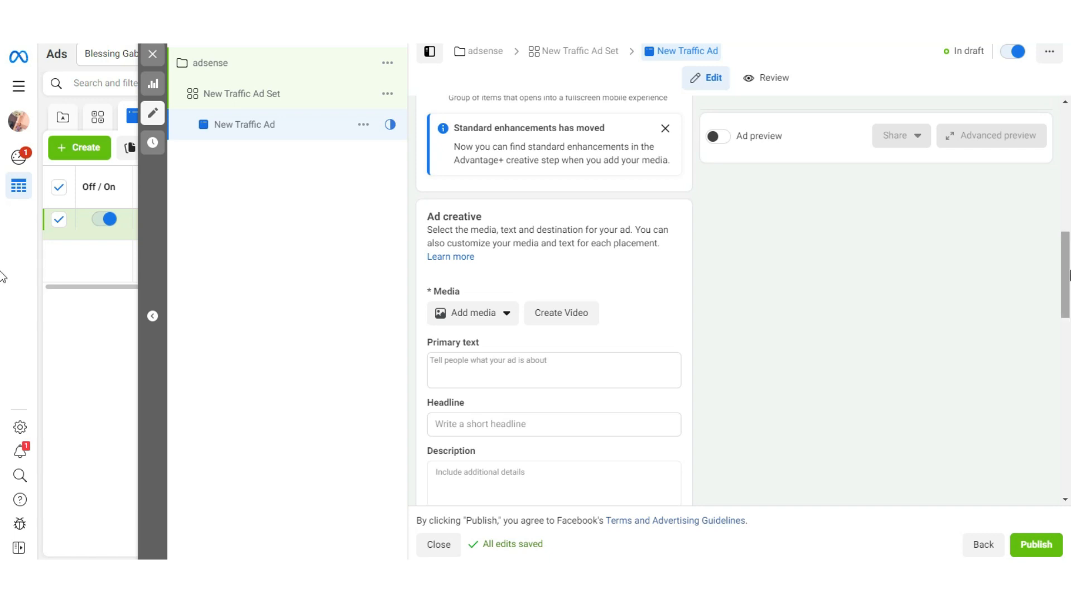
drag(1065, 273, 1069, 306)
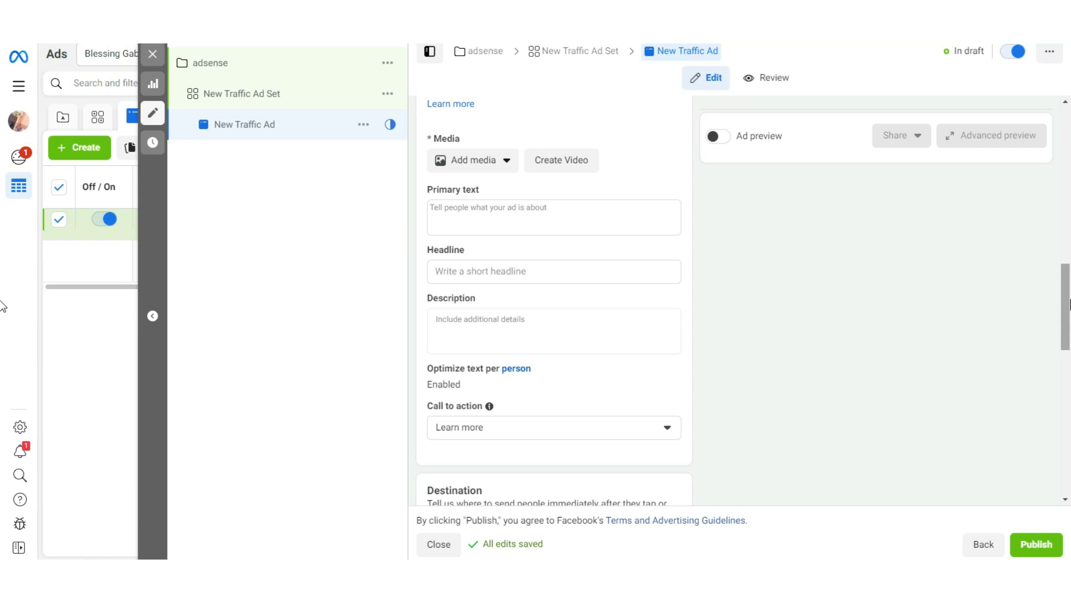
click(581, 221)
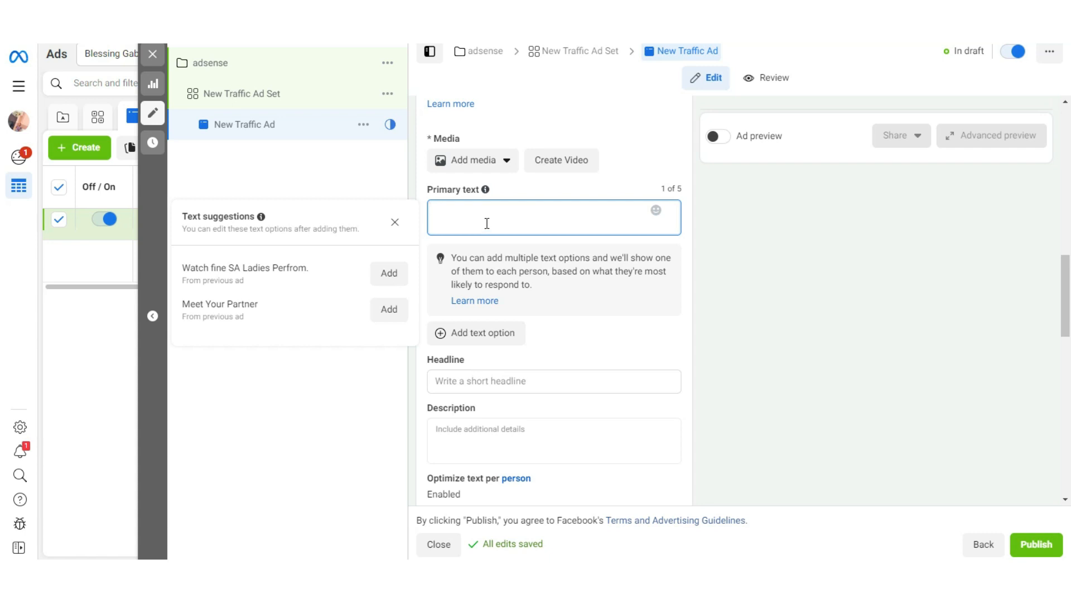
text(t)
key(BackSpace)
text(Travel)
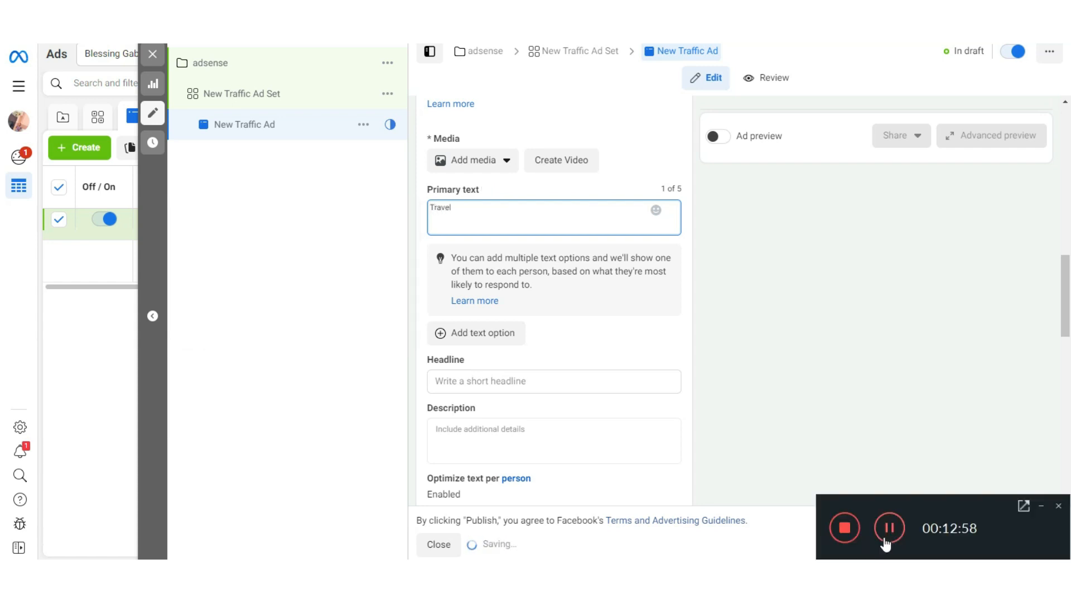
click(534, 222)
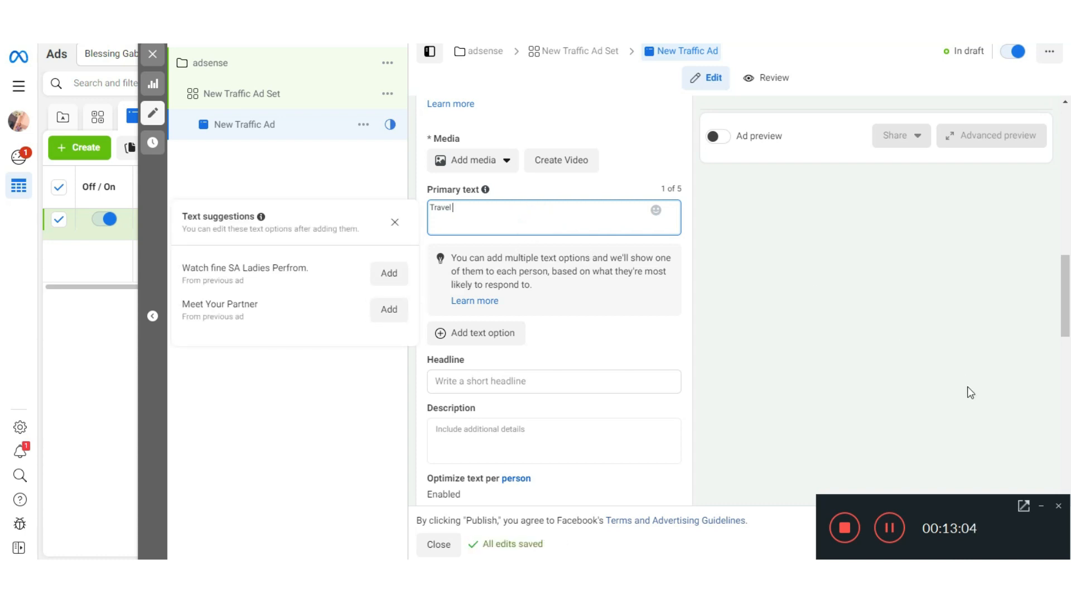
click(1042, 505)
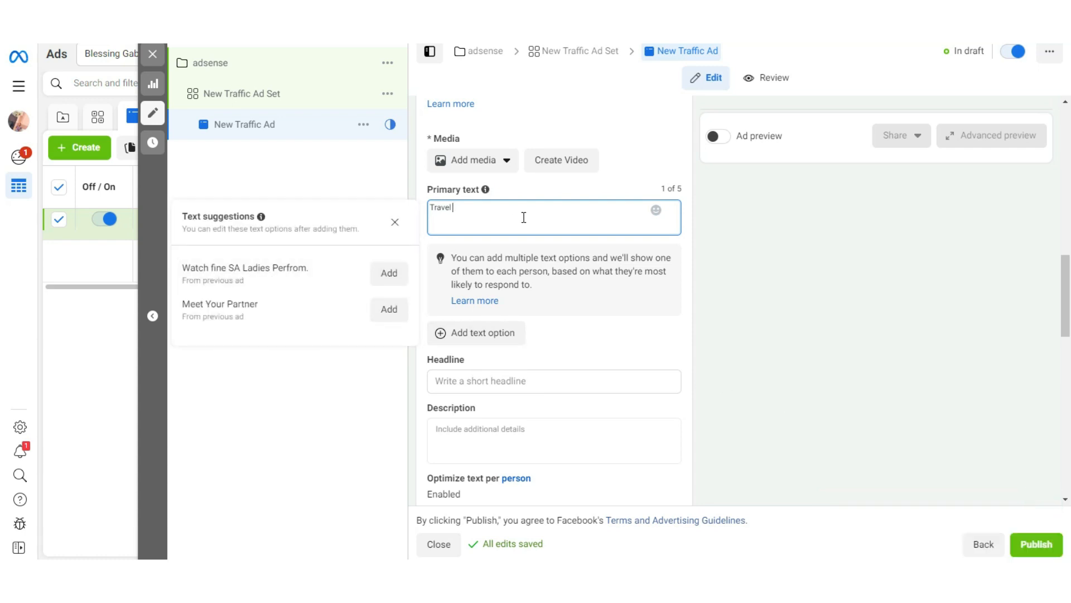
Step: Review the ad's creative fields, call to action, website URL destination, languages and tracking settings
scroll(1063, 299, down, 4)
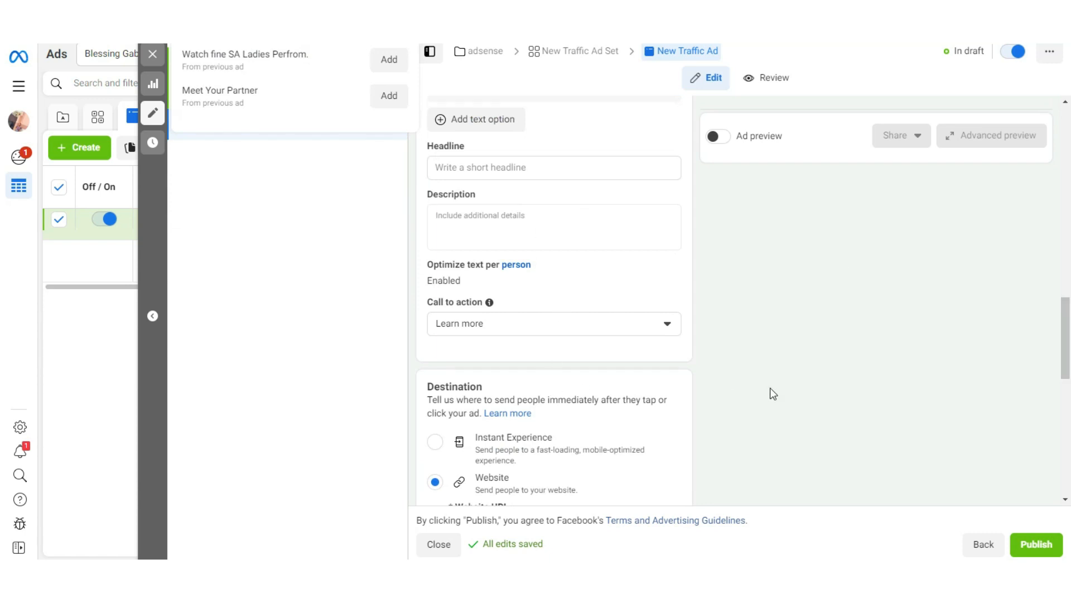
mouse_move(1065, 335)
mouse_down()
mouse_move(1066, 359)
mouse_move(1066, 308)
mouse_move(1066, 349)
mouse_up()
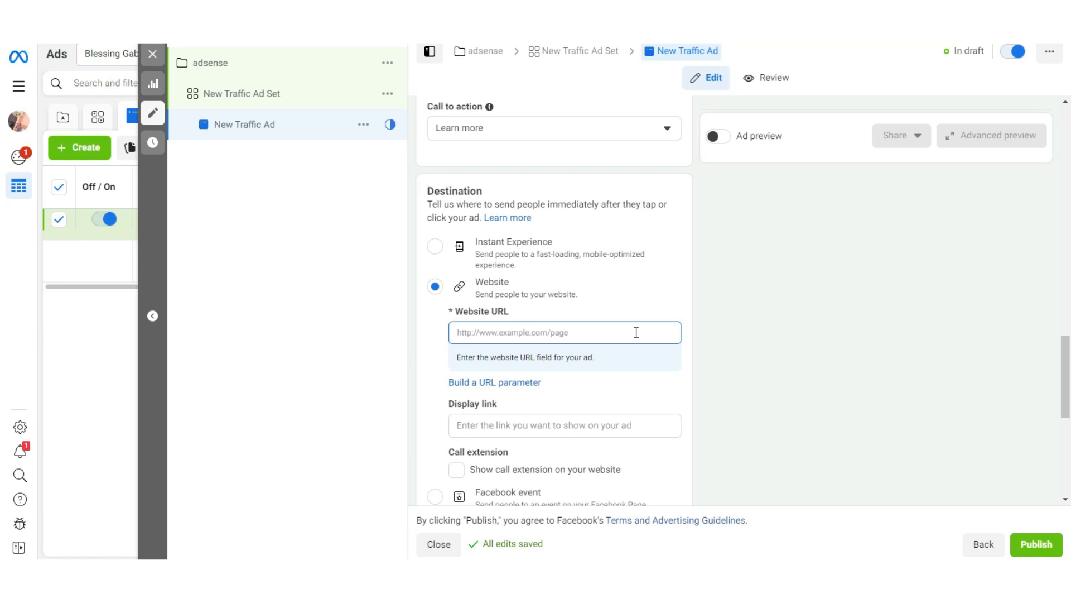
click(550, 334)
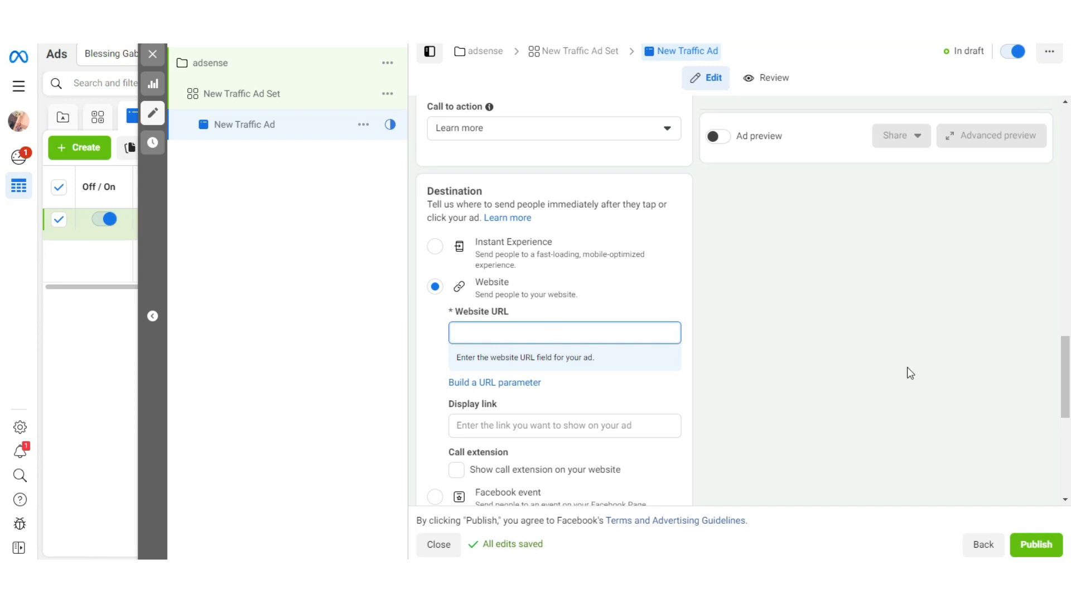
scroll(1066, 396, down, 2)
drag(1070, 414, 1058, 324)
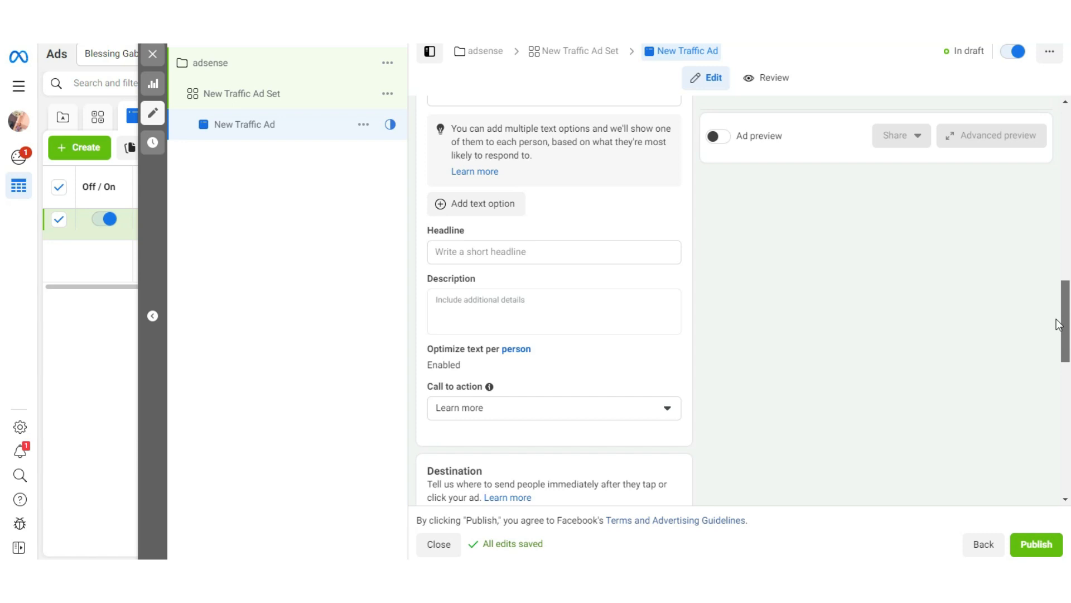
drag(1062, 291, 1063, 279)
drag(1065, 338, 1068, 409)
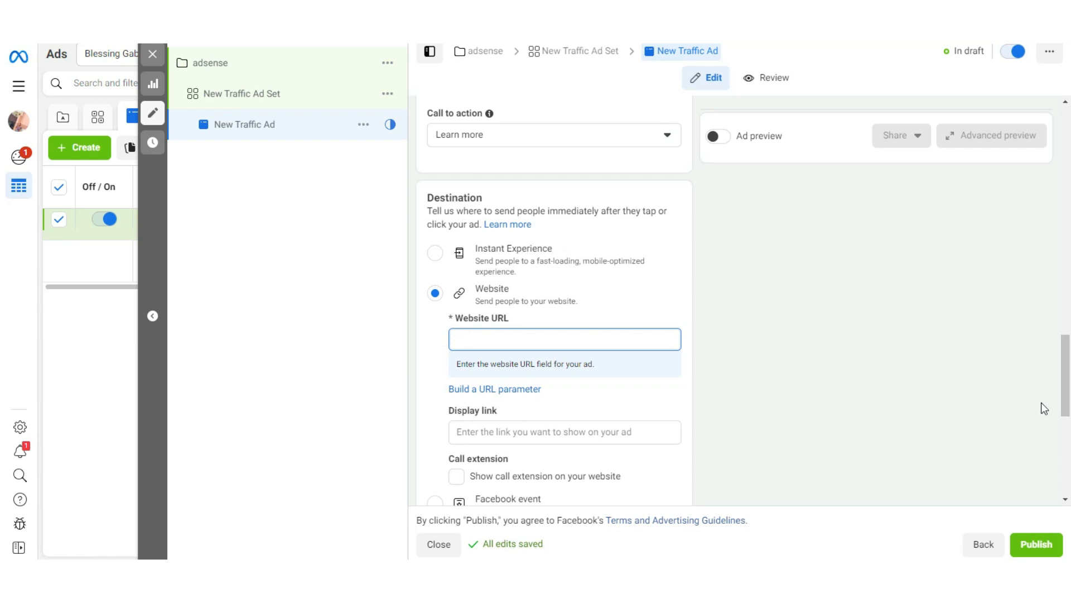
drag(1068, 392, 1068, 386)
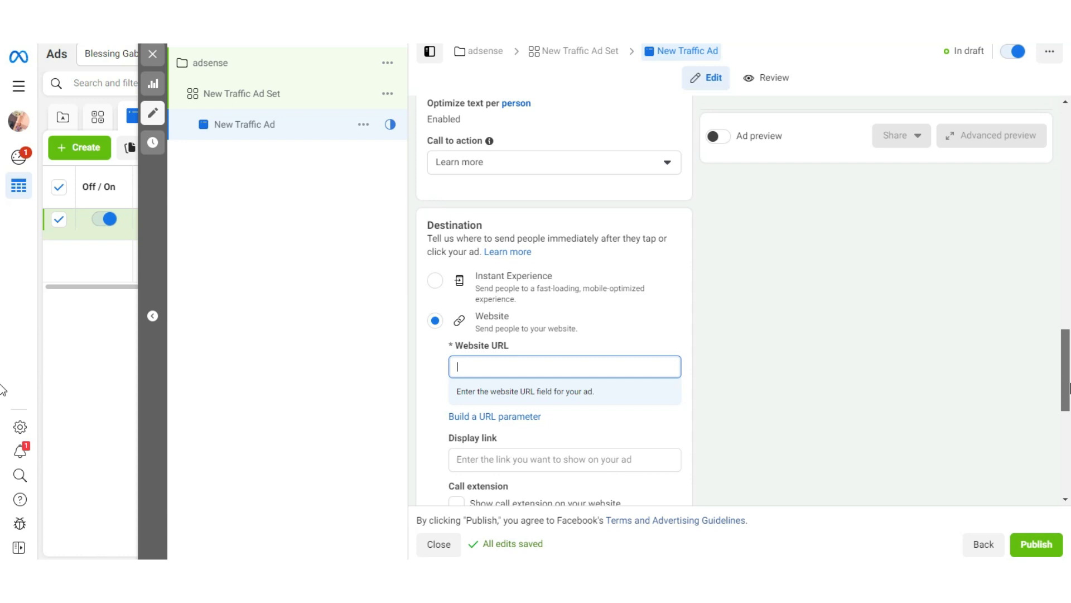
drag(1069, 388, 1070, 325)
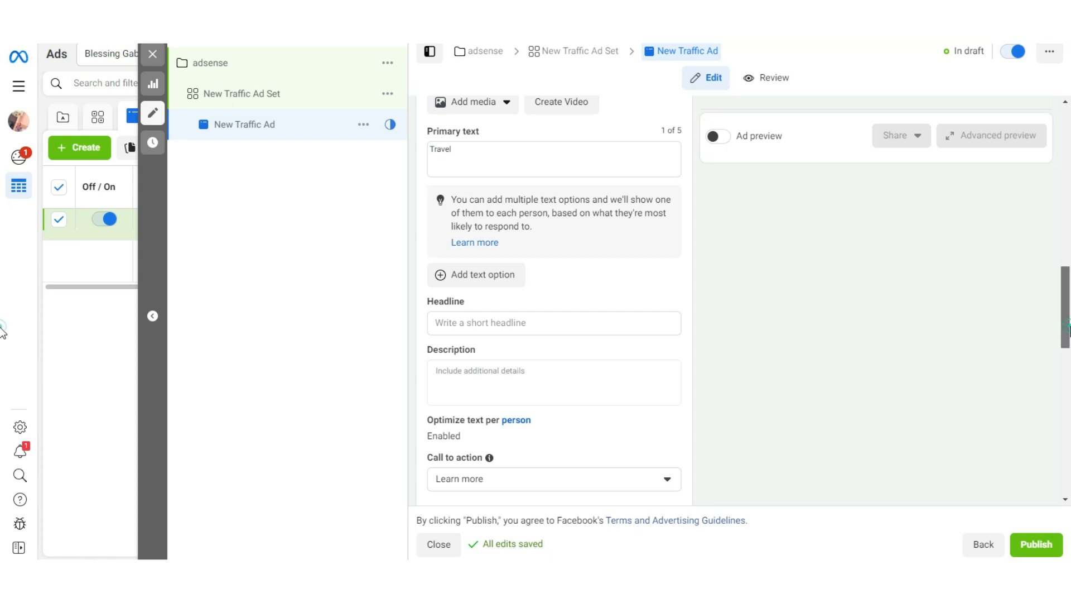
scroll(603, 372, up, 5)
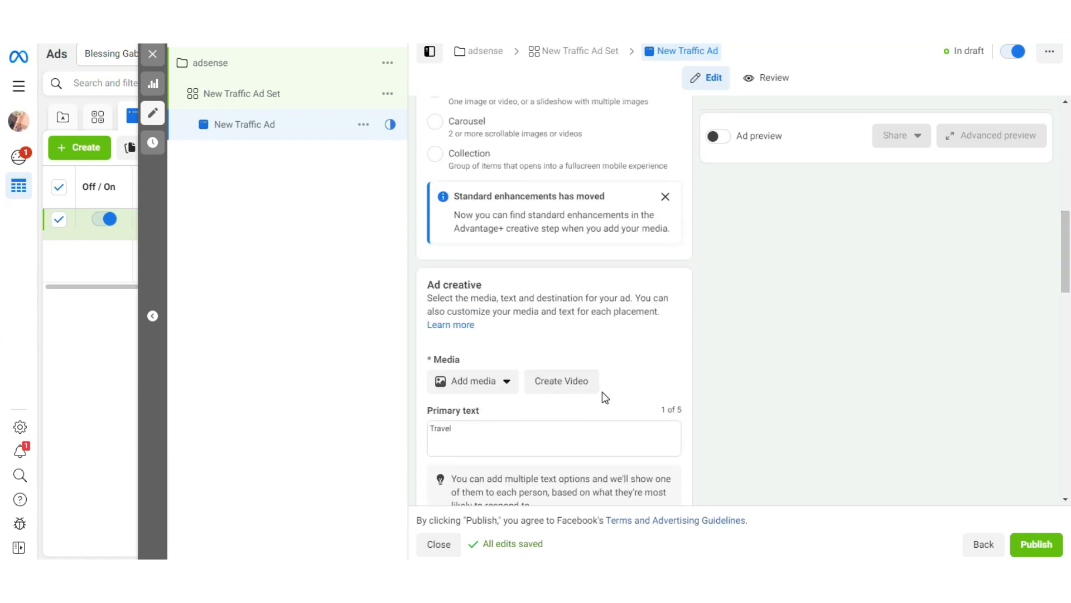
drag(1068, 281, 1068, 317)
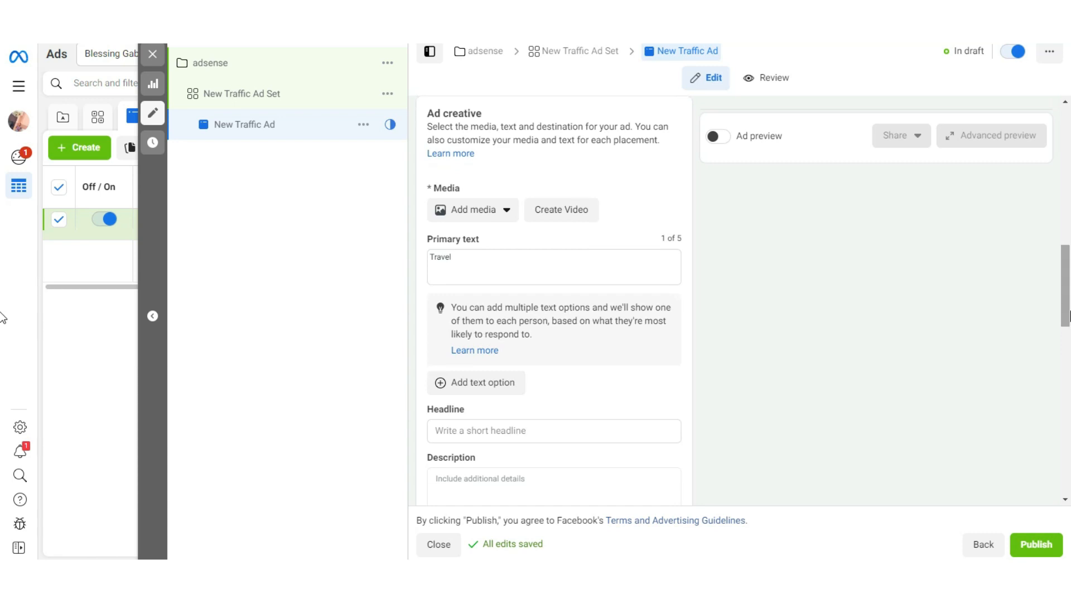
drag(1068, 315, 1068, 477)
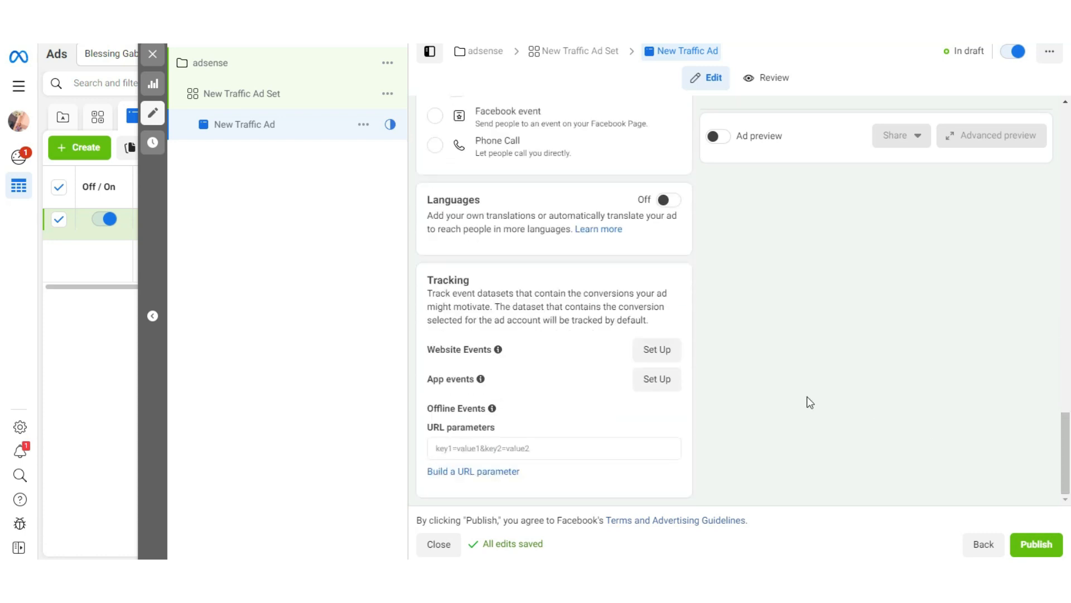